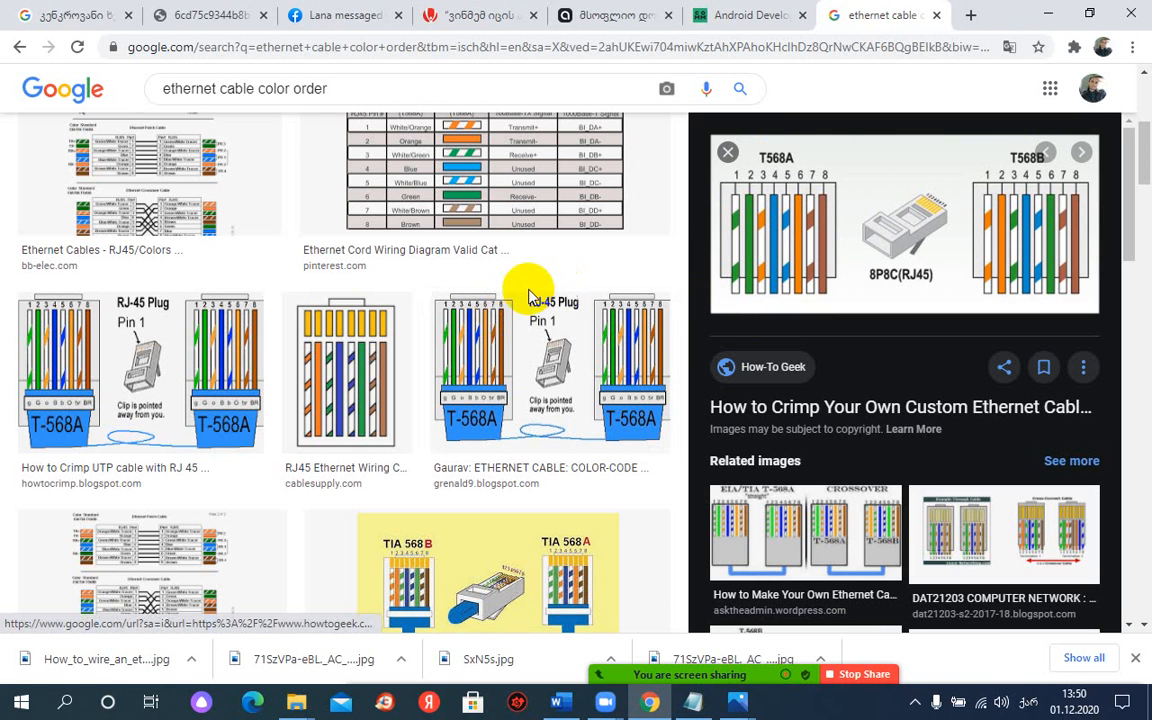
Step: Preview the howtocrimp.blogspot.com T-568A RJ-45 plug wiring diagram among the ethernet cable color order image results
click(45, 358)
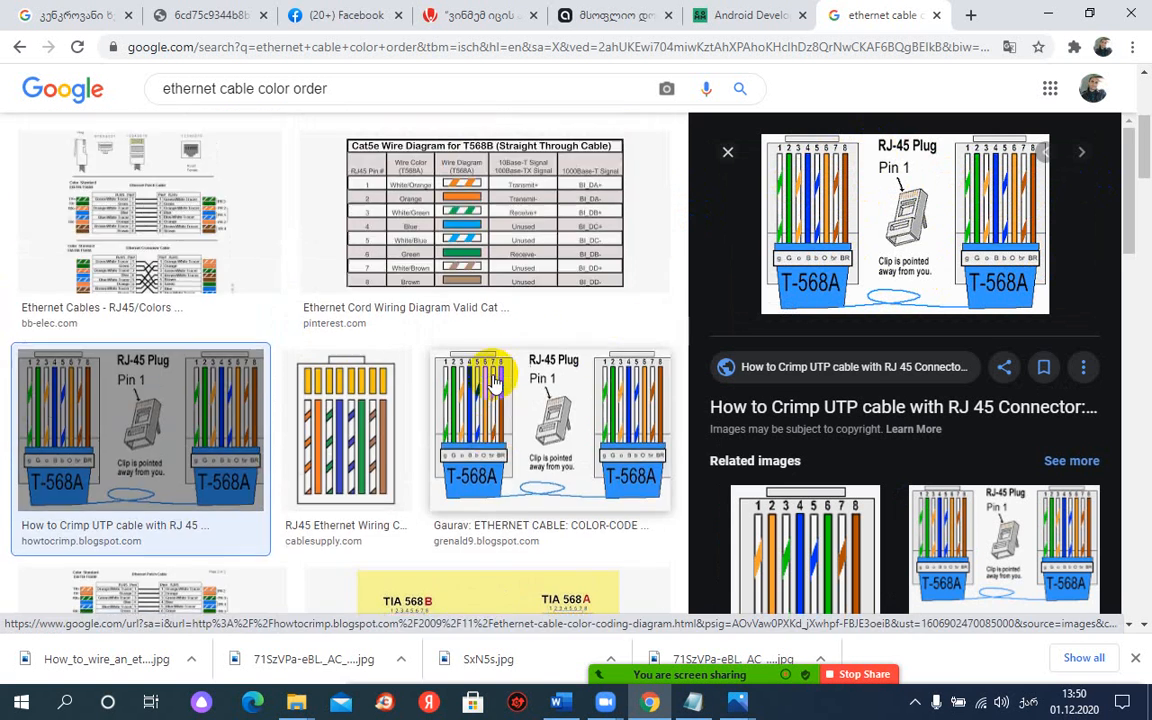
scroll(492, 376, up, 3)
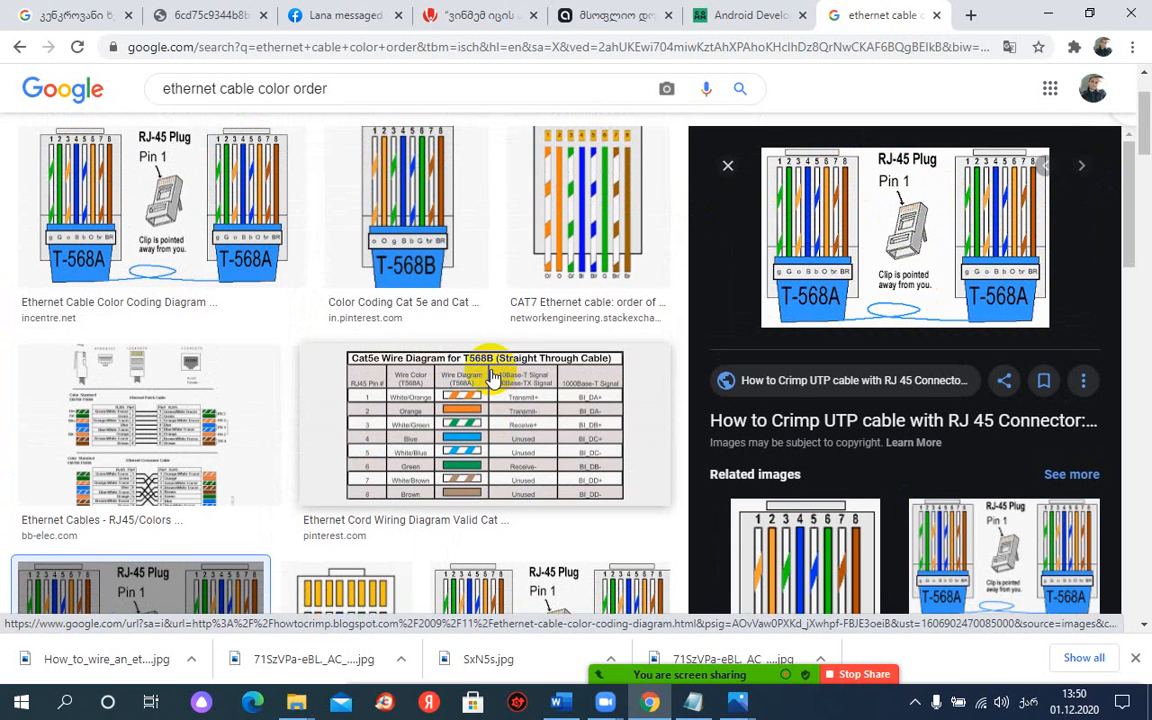
scroll(515, 380, down, 2)
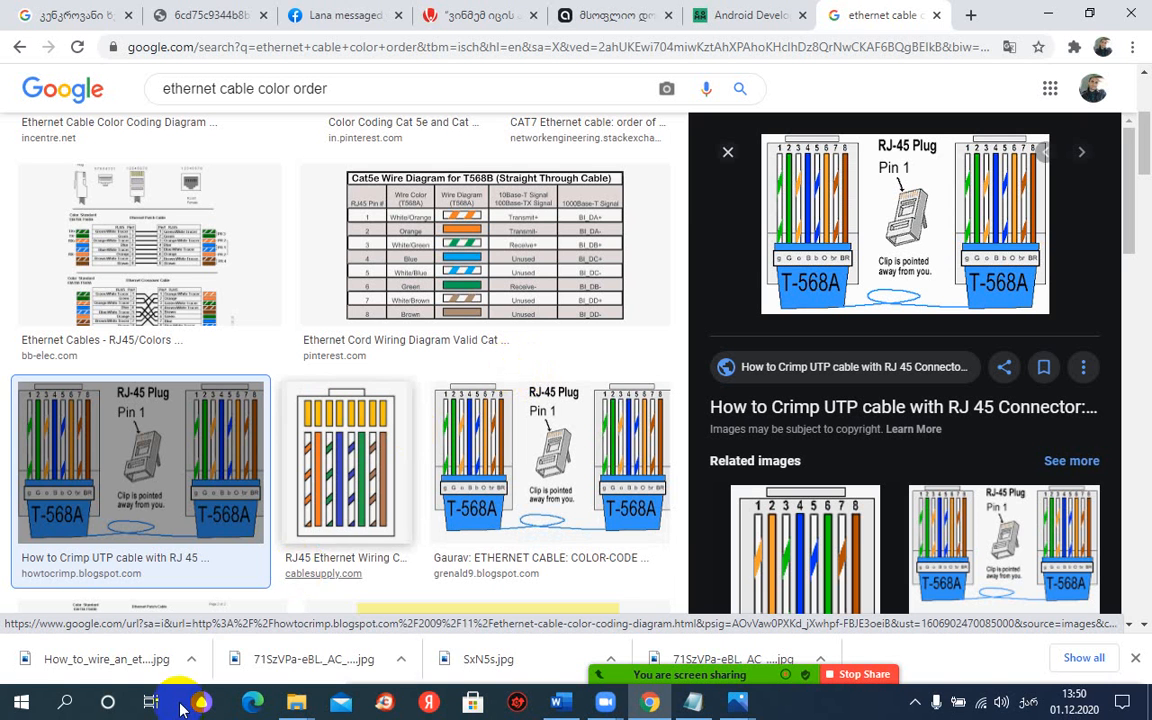
Step: Find Cisco Packet Tracer among the installed programs and launch it
click(29, 708)
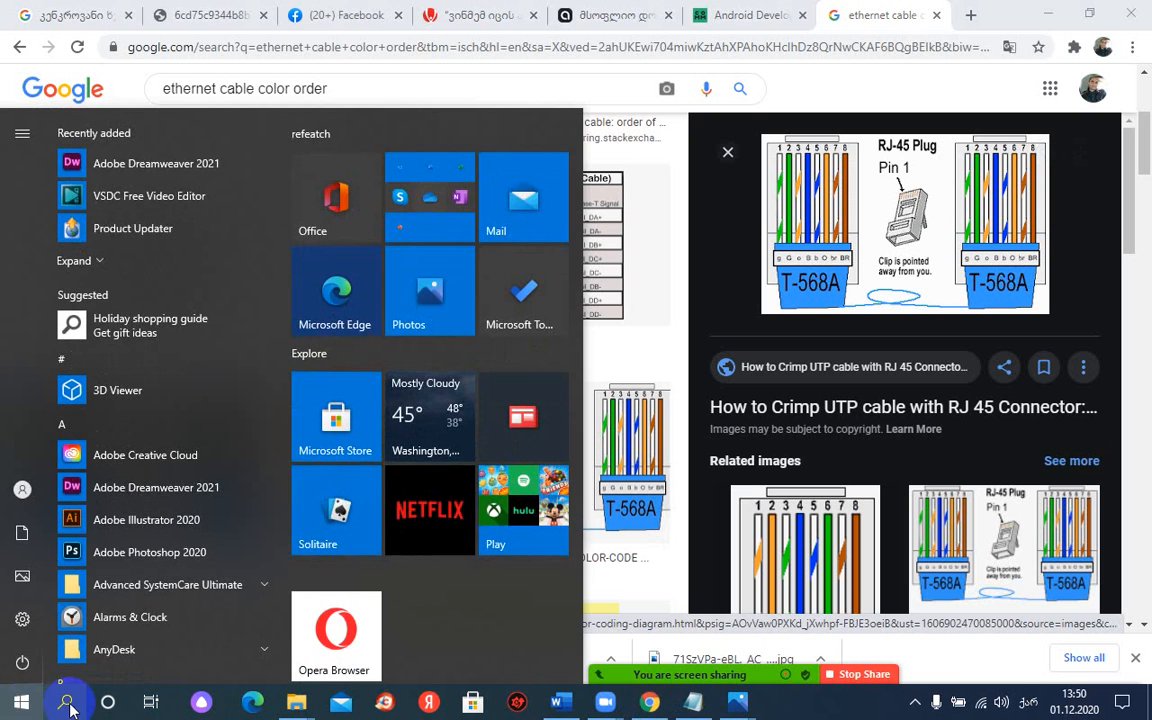
click(67, 705)
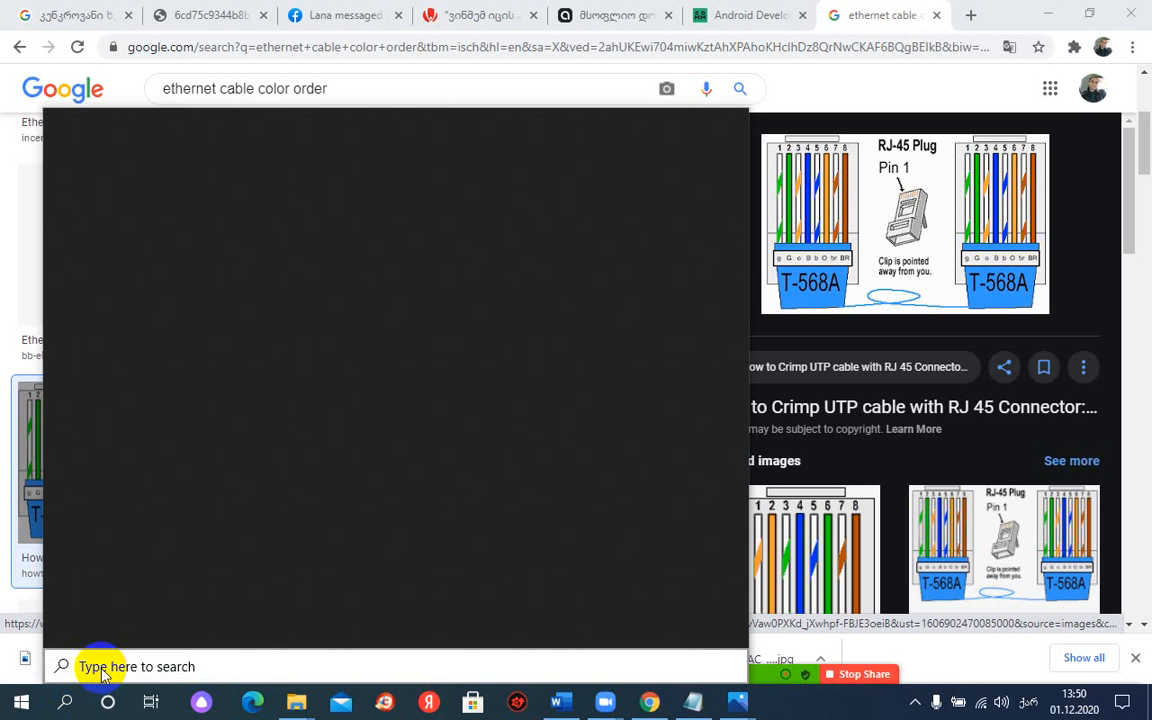
click(22, 701)
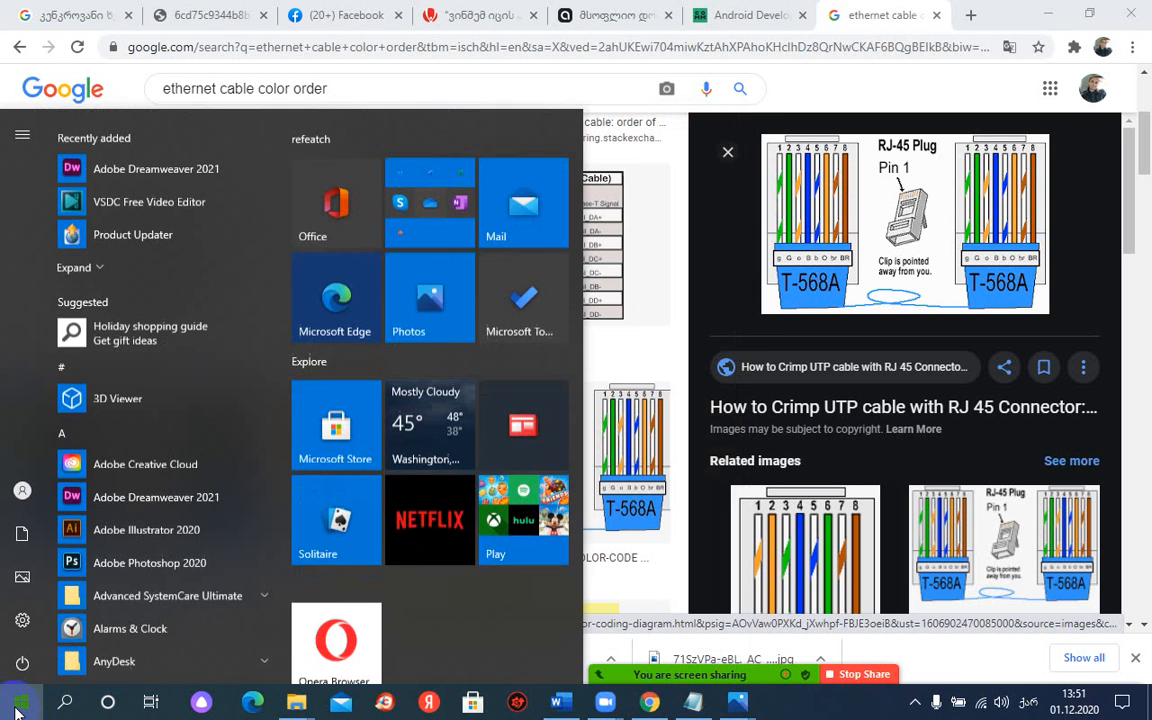
scroll(154, 345, down, 3)
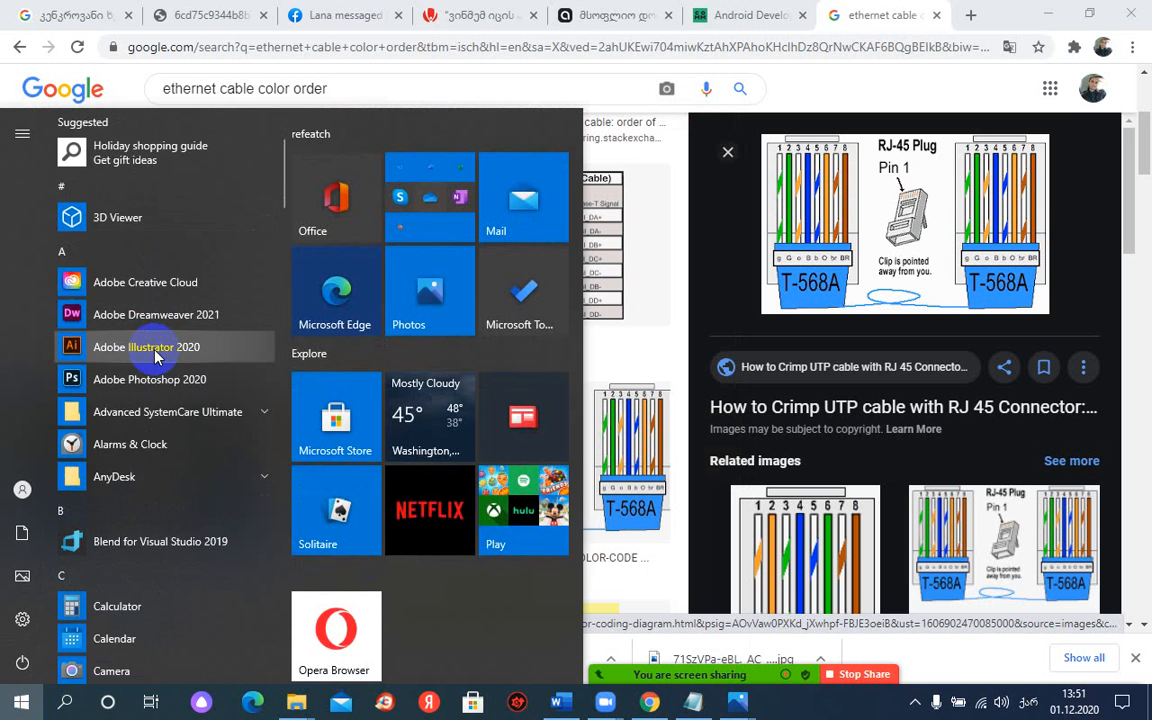
scroll(154, 360, down, 5)
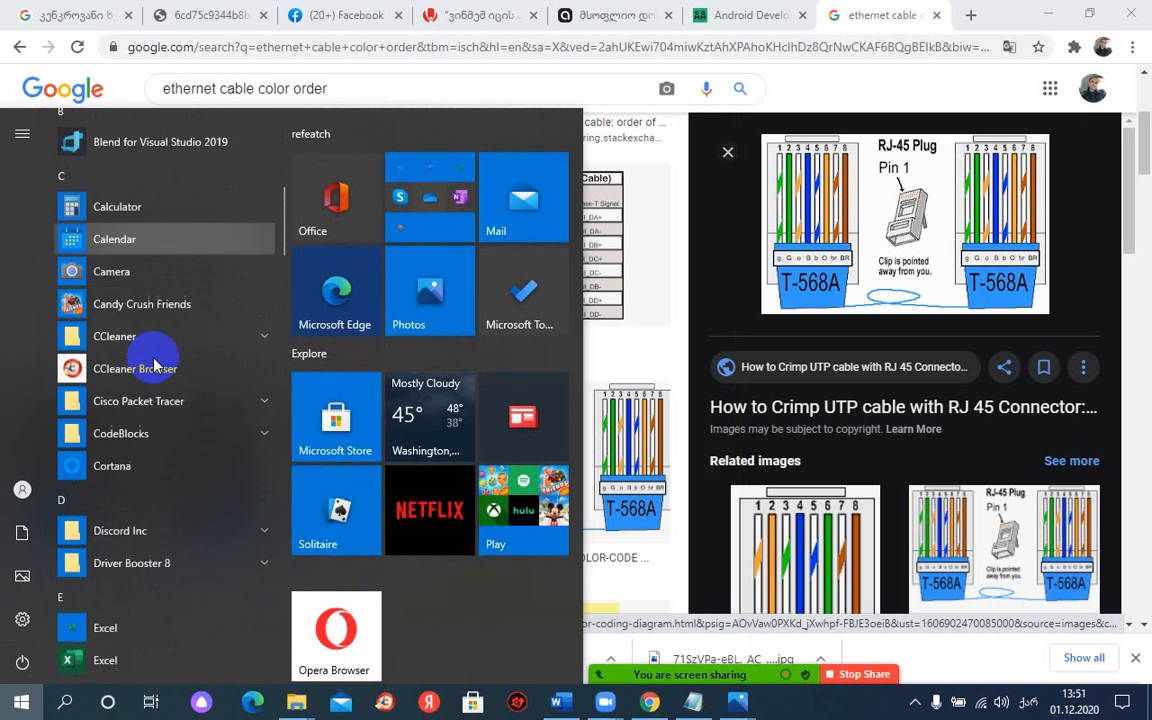
scroll(154, 366, down, 6)
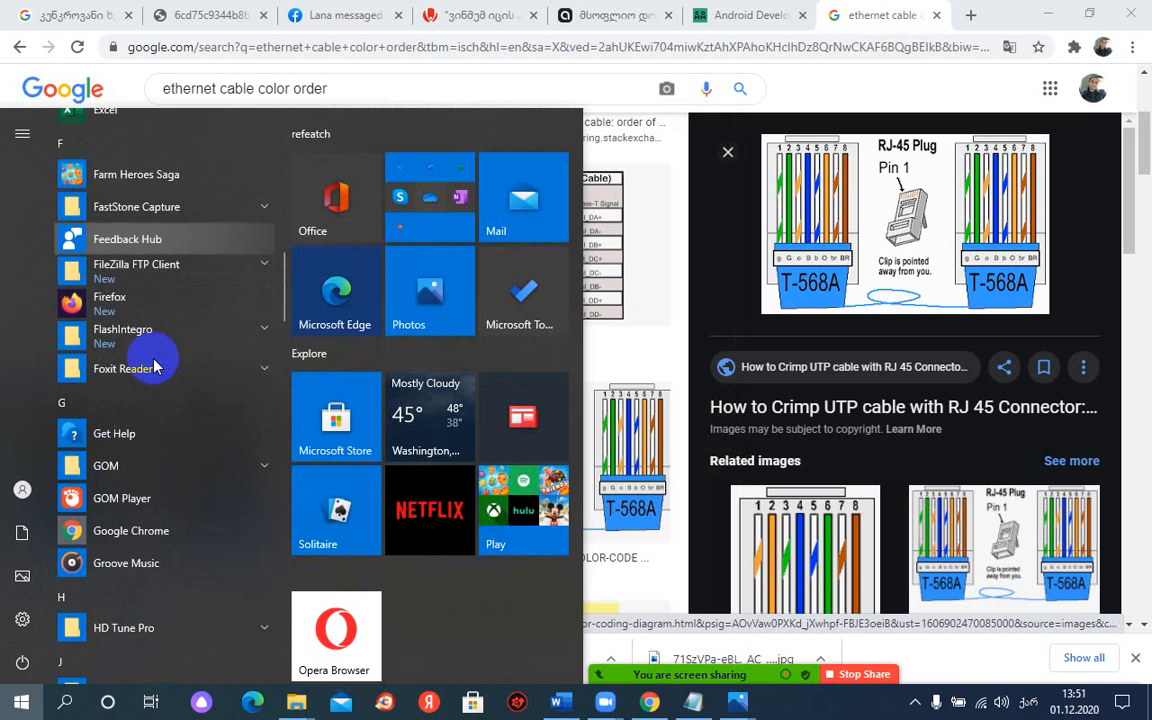
scroll(154, 366, down, 6)
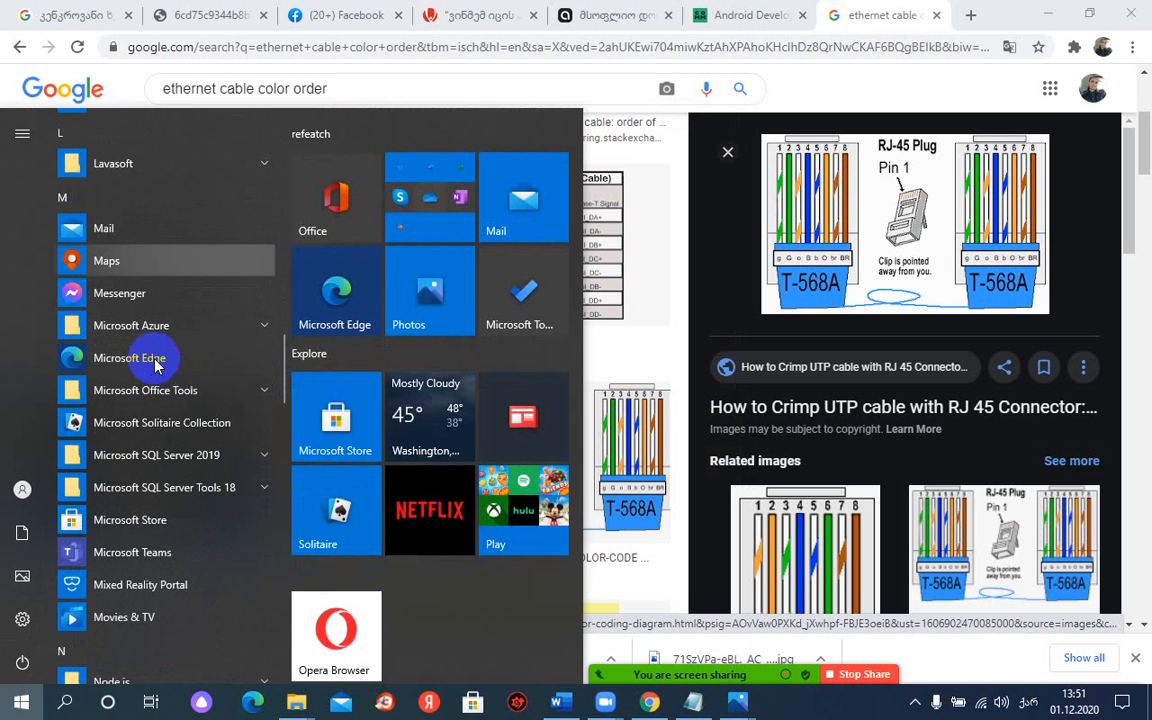
scroll(155, 366, down, 3)
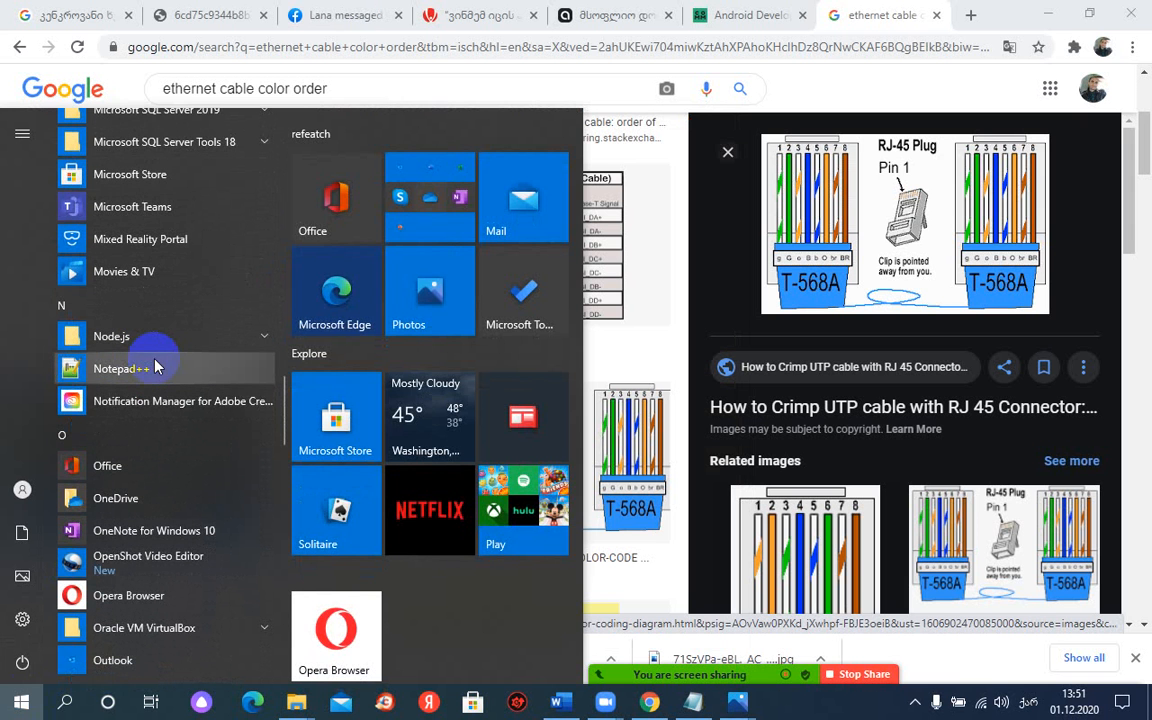
scroll(155, 370, up, 15)
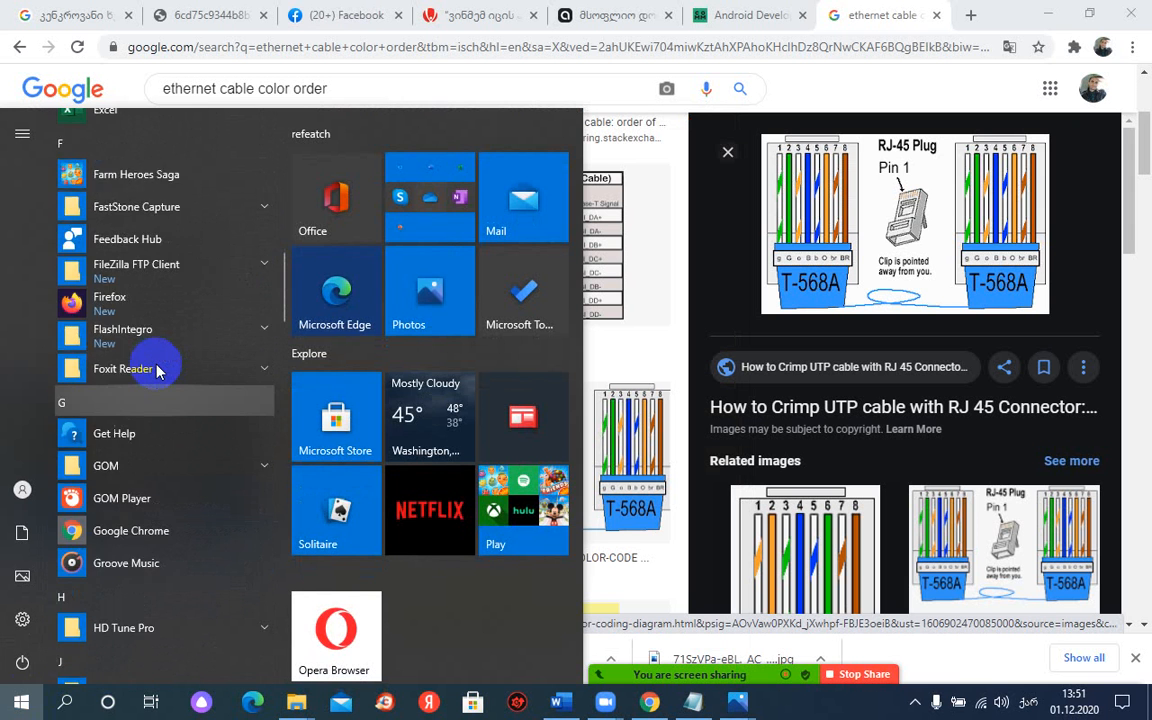
scroll(157, 370, up, 8)
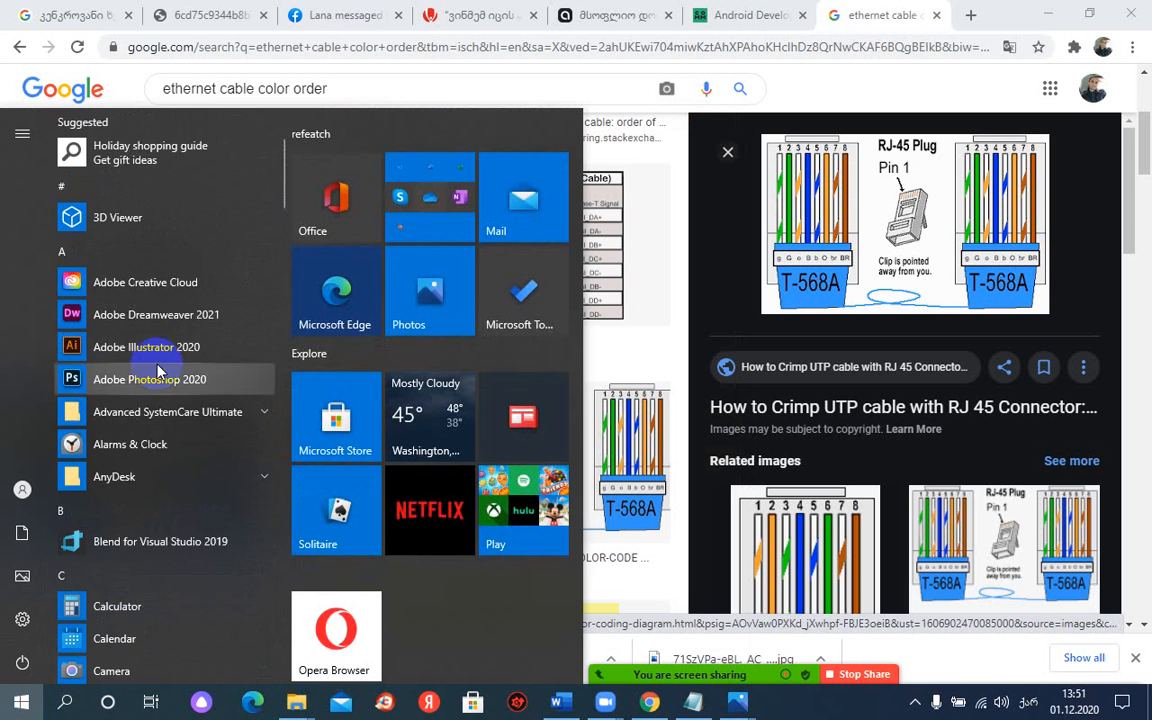
scroll(157, 370, down, 5)
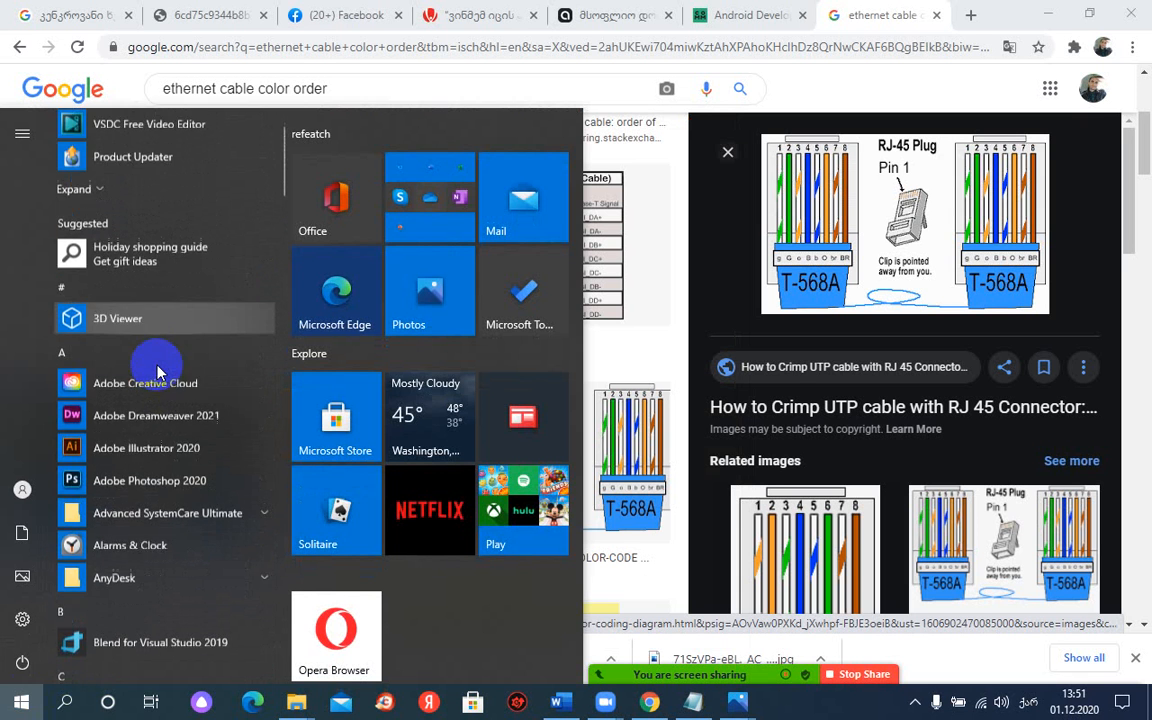
scroll(157, 371, down, 1)
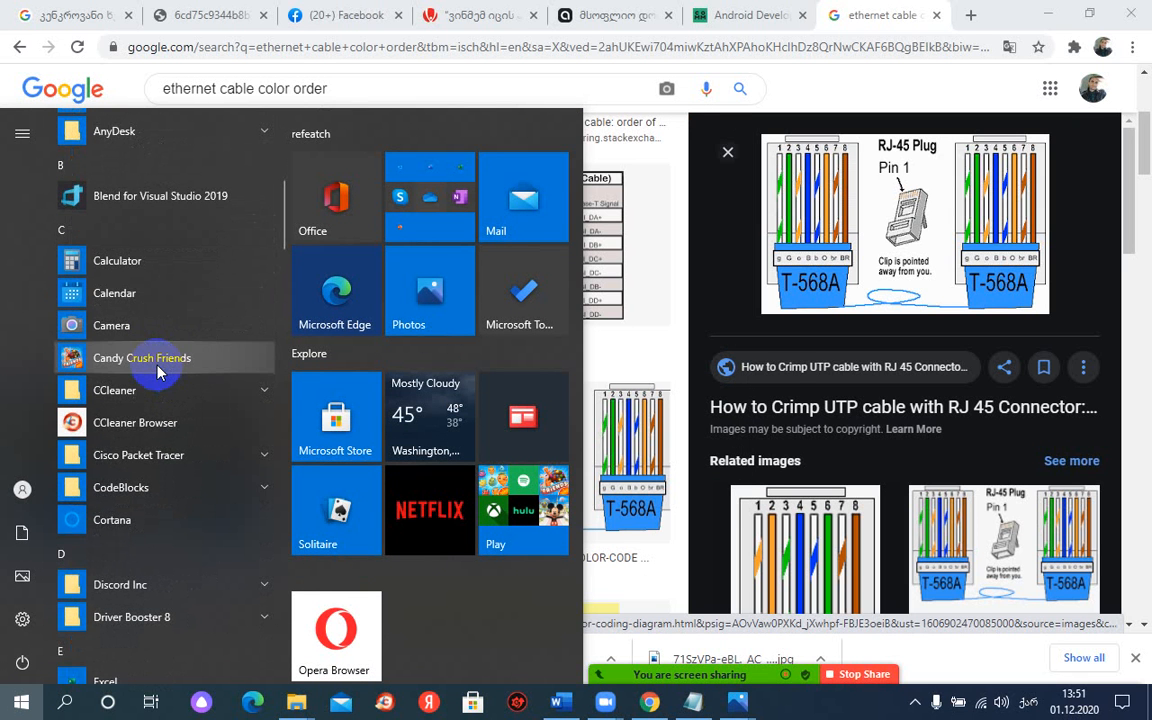
click(120, 462)
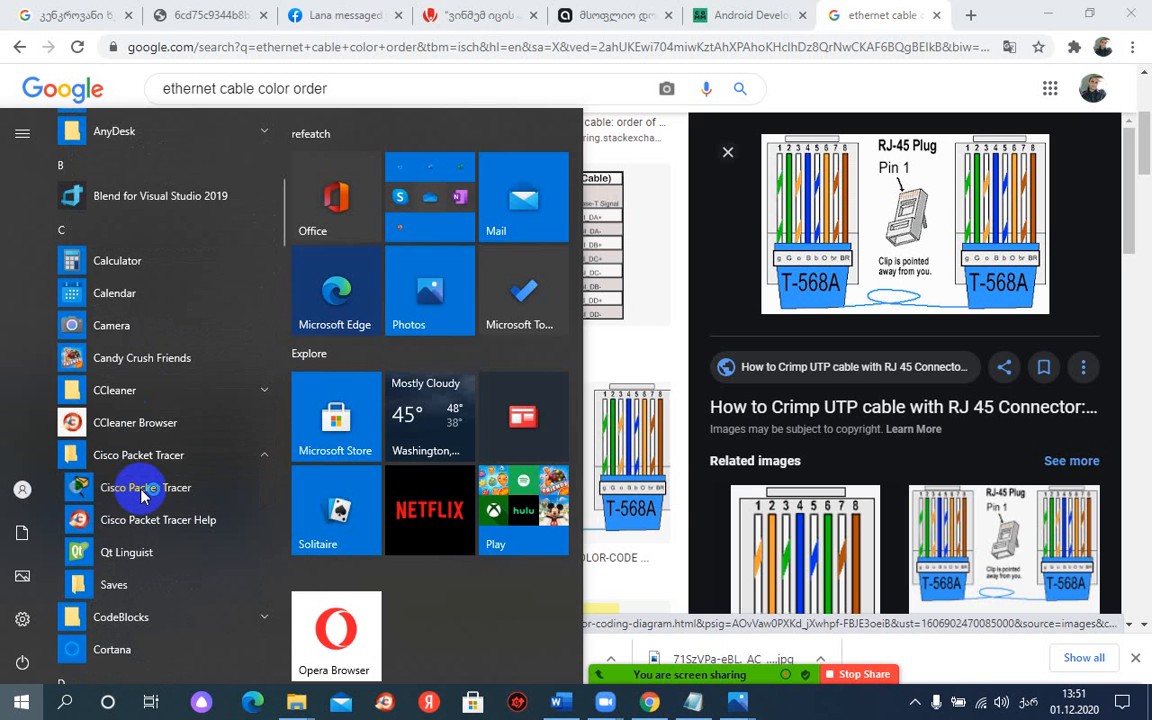
click(143, 490)
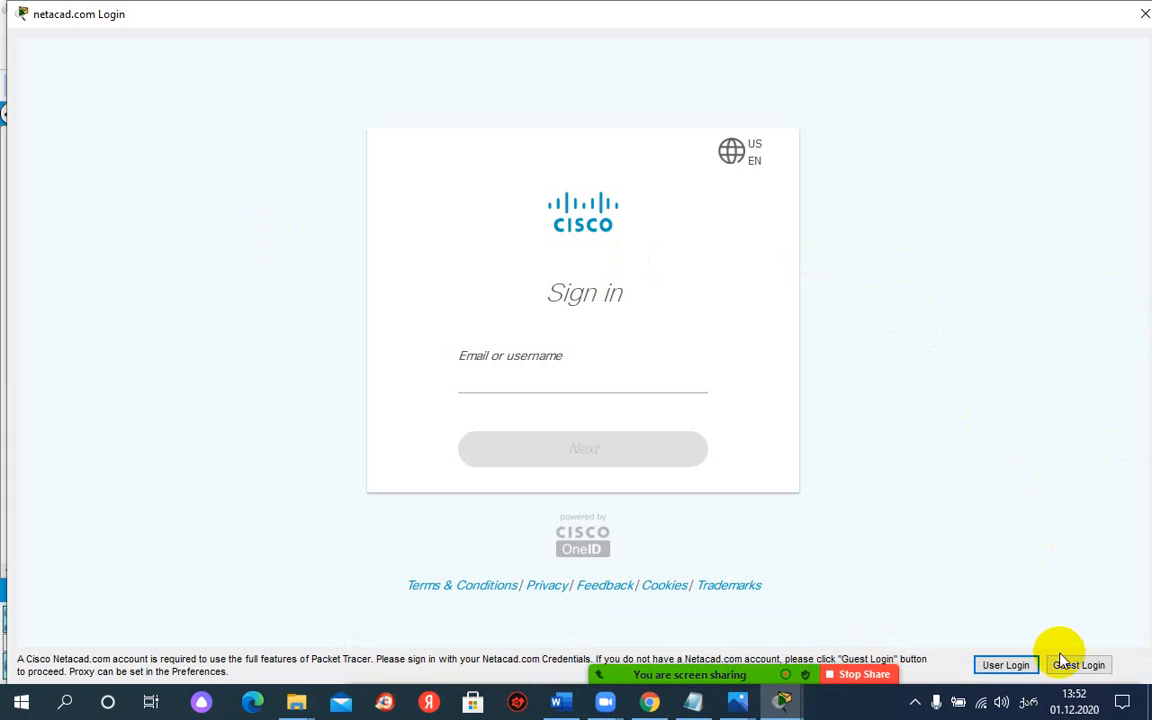
Step: Enter Packet Tracer as a guest, closing the browser window that opens and confirming the guest login
click(1075, 666)
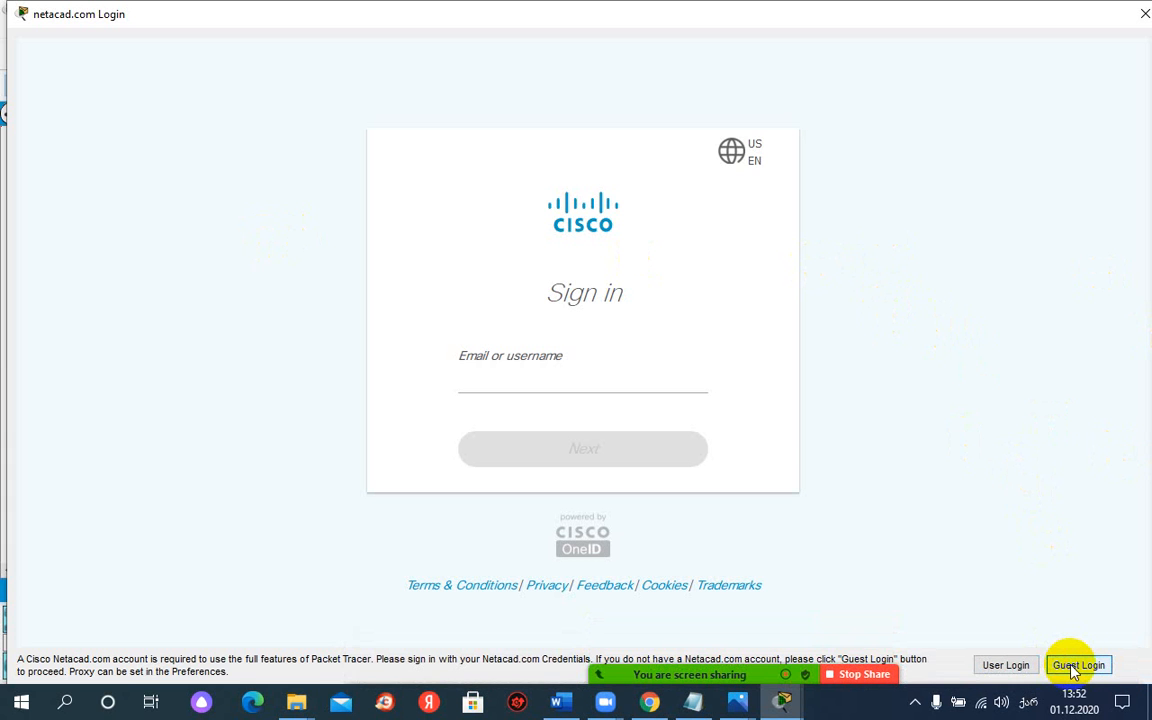
click(1075, 667)
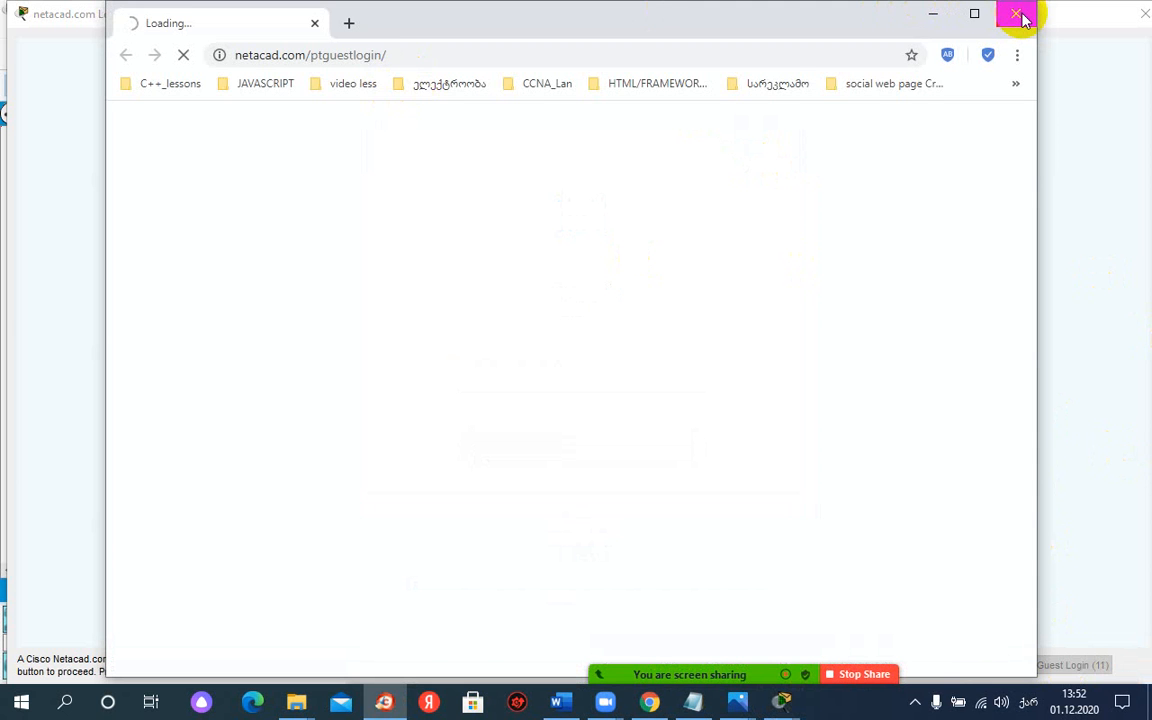
click(1020, 15)
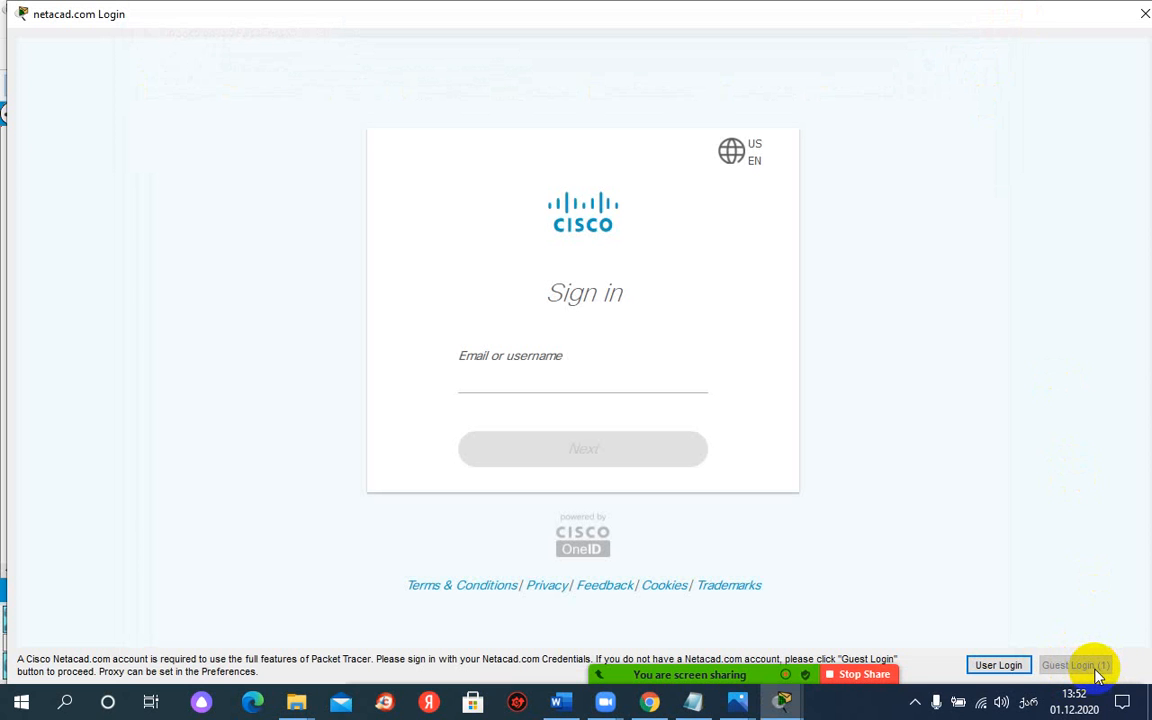
click(1096, 670)
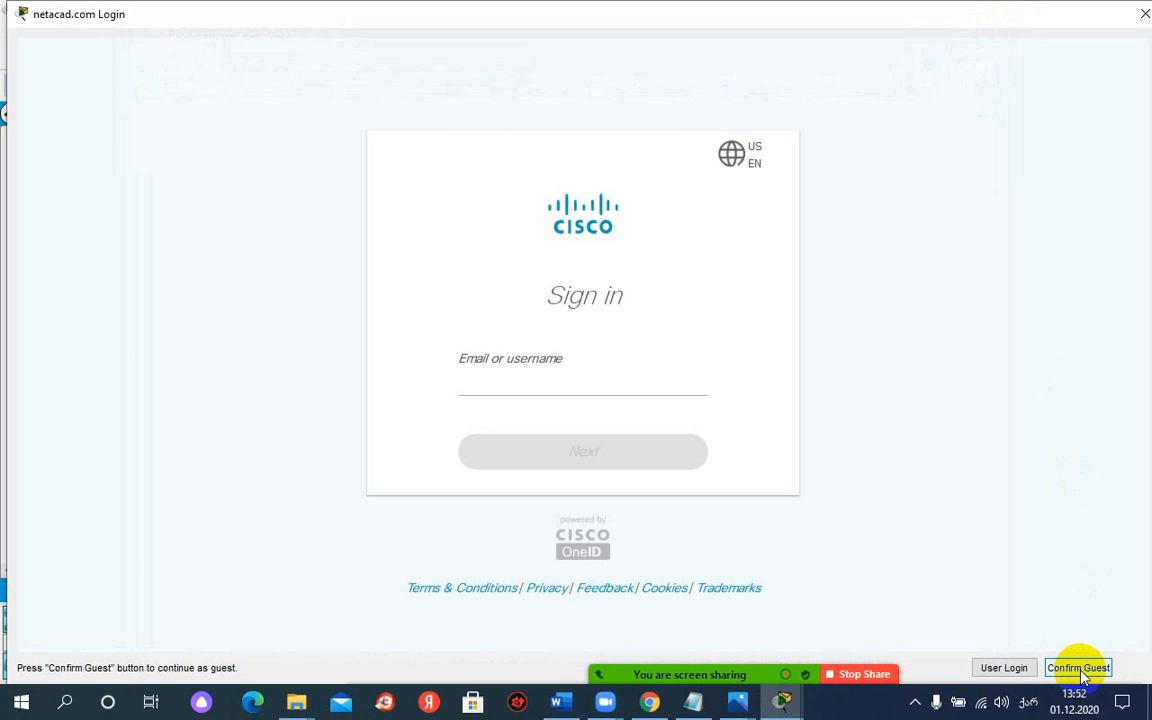
click(1080, 672)
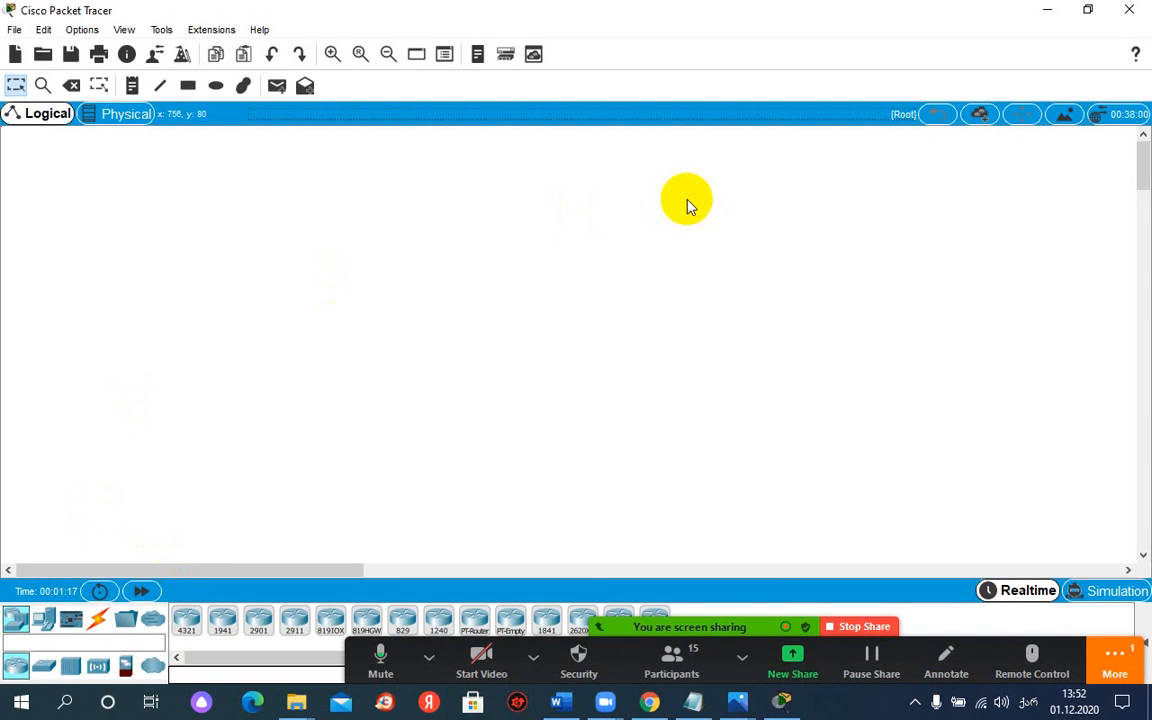
Step: Place a 4321 router in the upper middle of the logical workspace and a 2960 switch below it
click(187, 620)
click(478, 225)
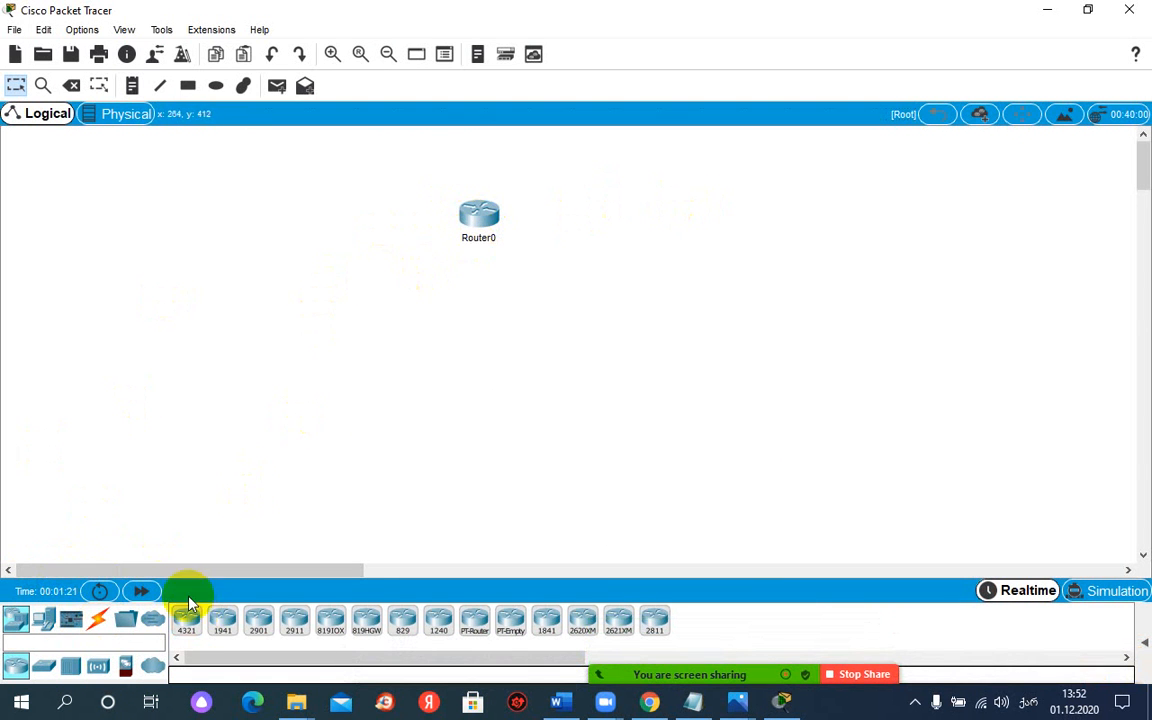
click(46, 667)
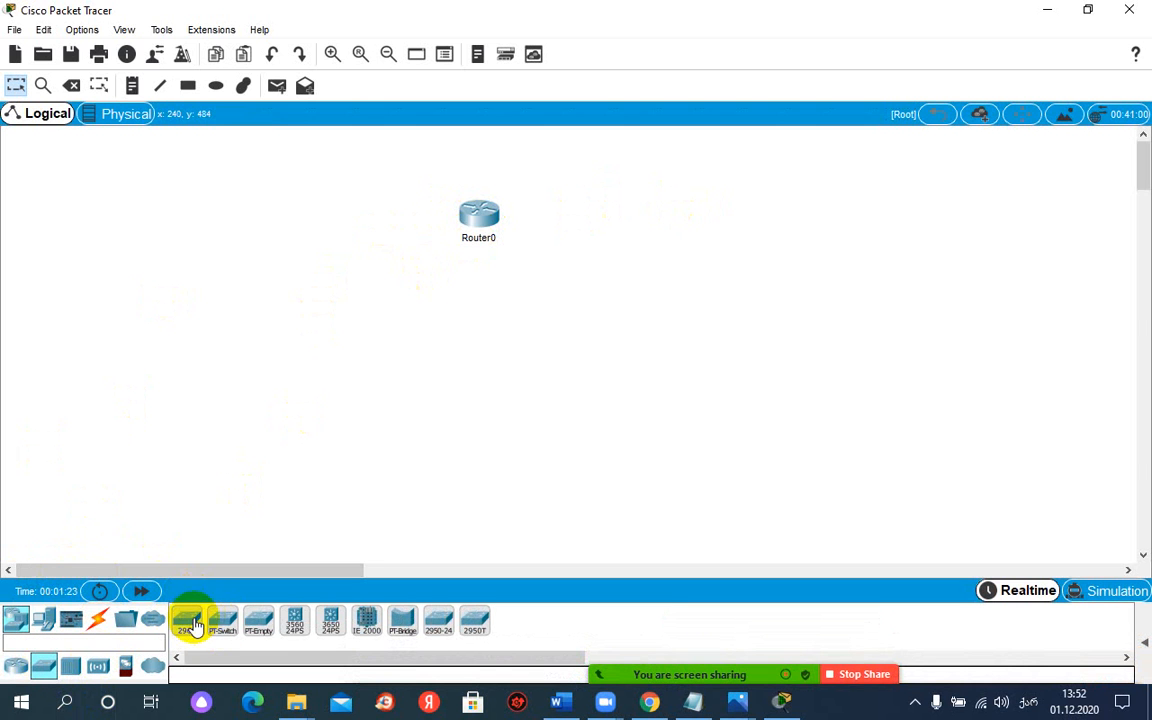
click(190, 622)
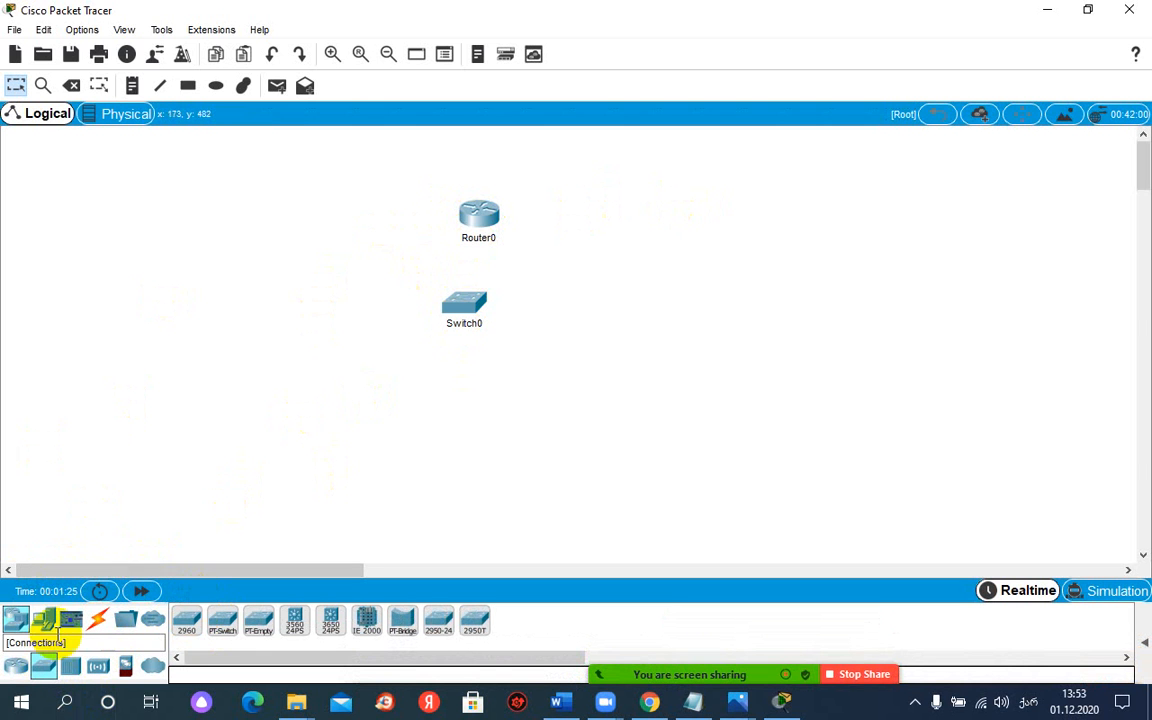
Step: Add three PCs below the switch and shift PC2 and PC0 slightly to spread them out
click(43, 622)
click(190, 619)
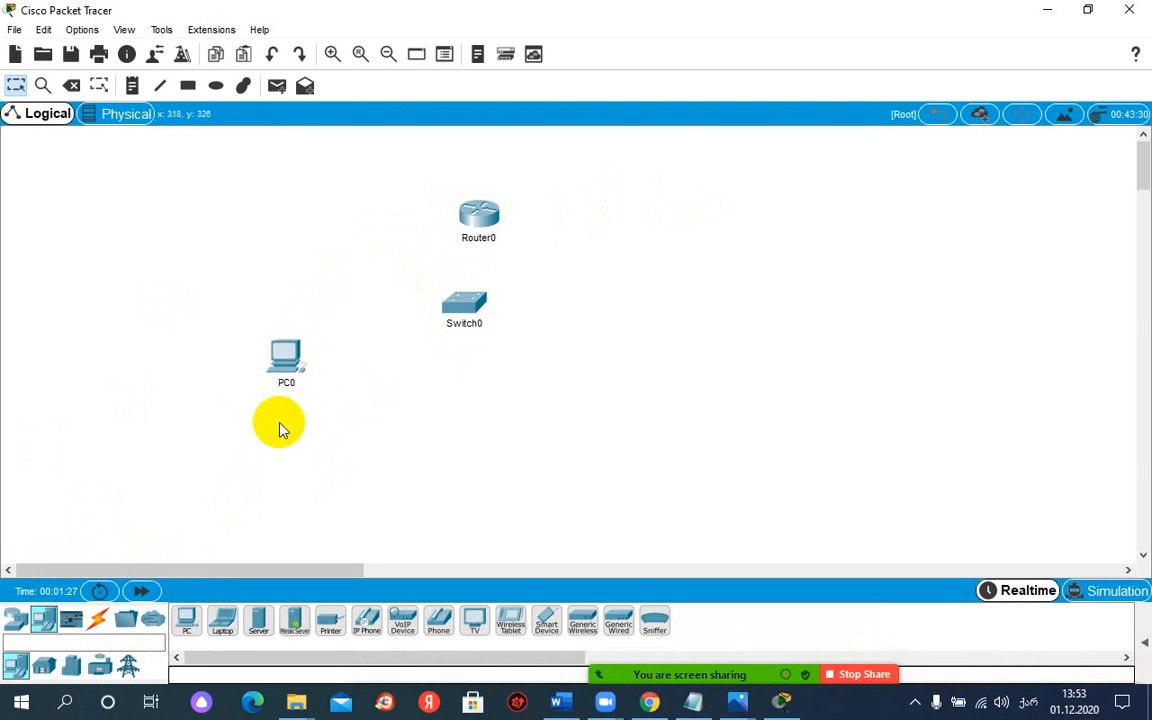
click(186, 620)
click(394, 388)
click(186, 620)
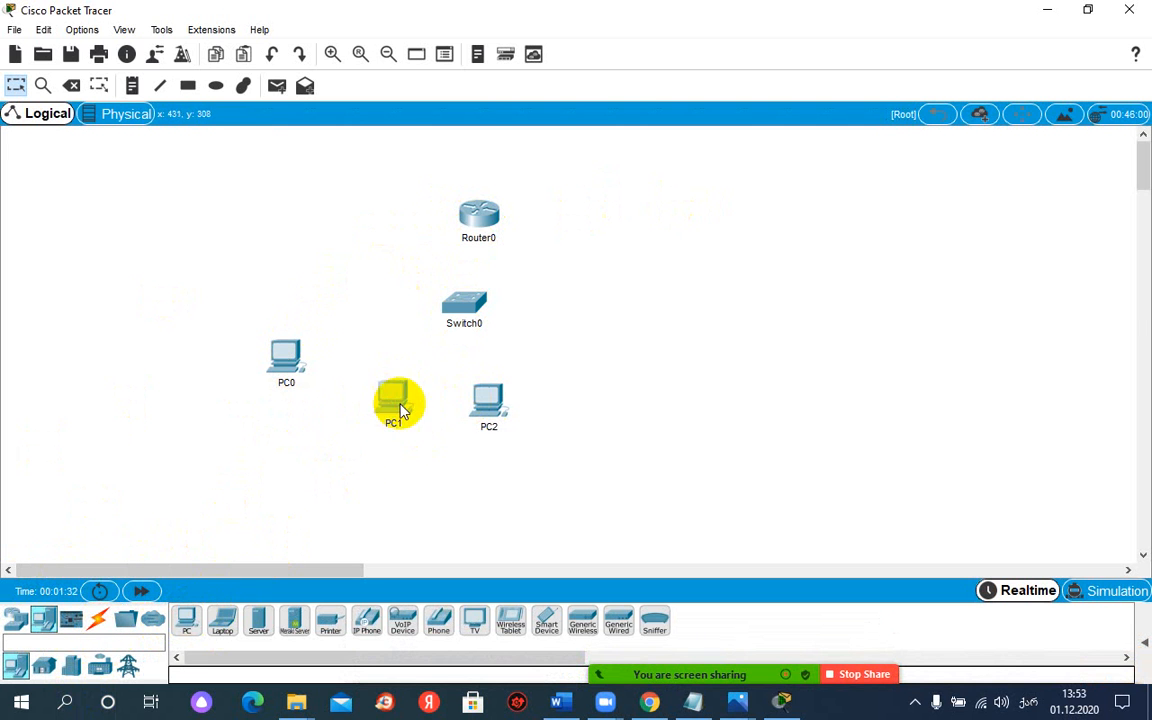
drag(489, 398, 498, 408)
drag(289, 360, 291, 373)
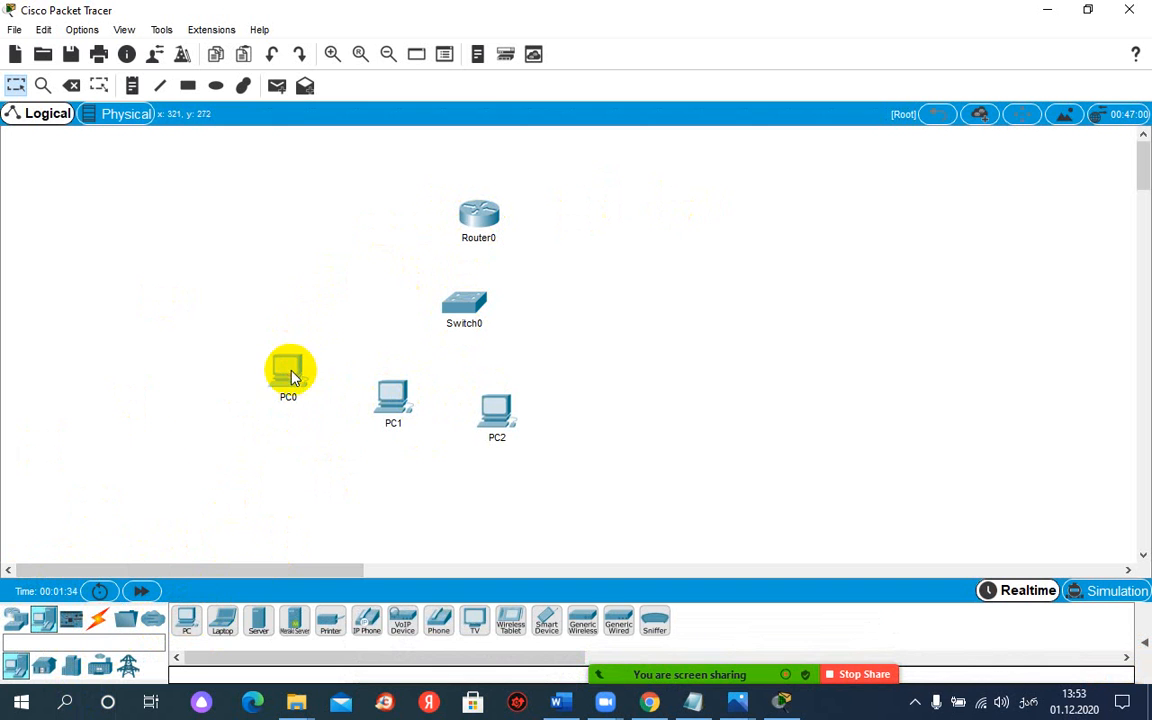
Step: Connect Router0's GigabitEthernet0/0/0 to Switch0's GigabitEthernet0/1 with a copper cross-over cable
click(97, 620)
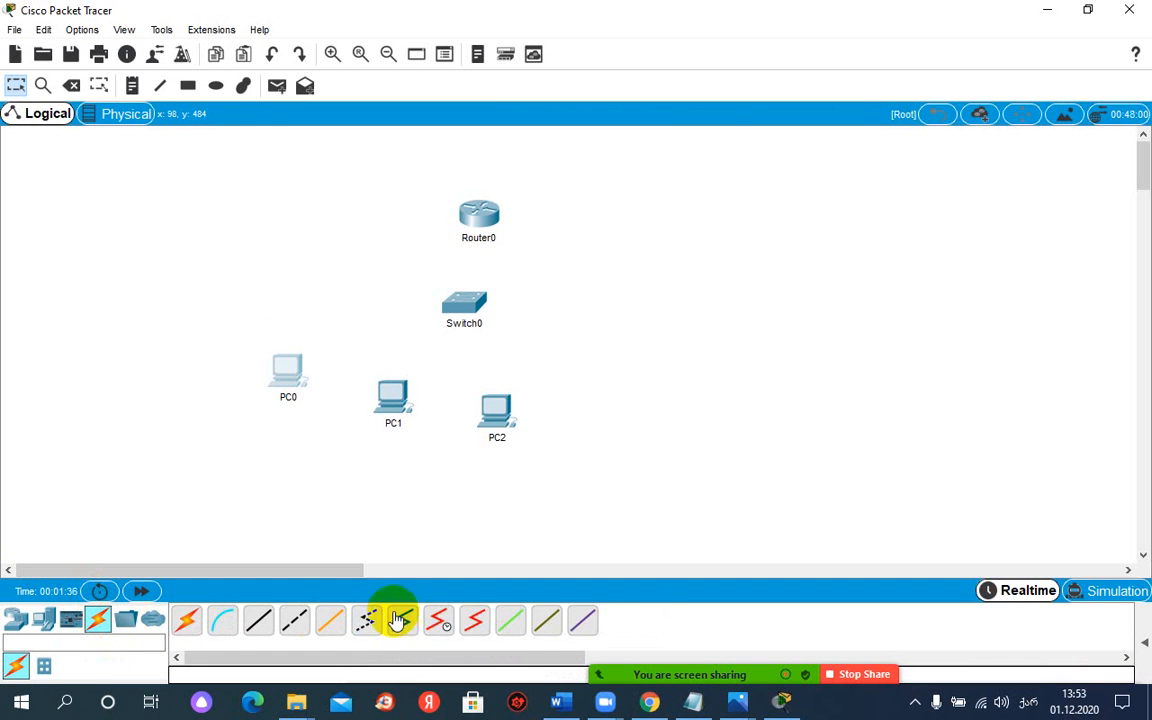
click(293, 625)
click(477, 214)
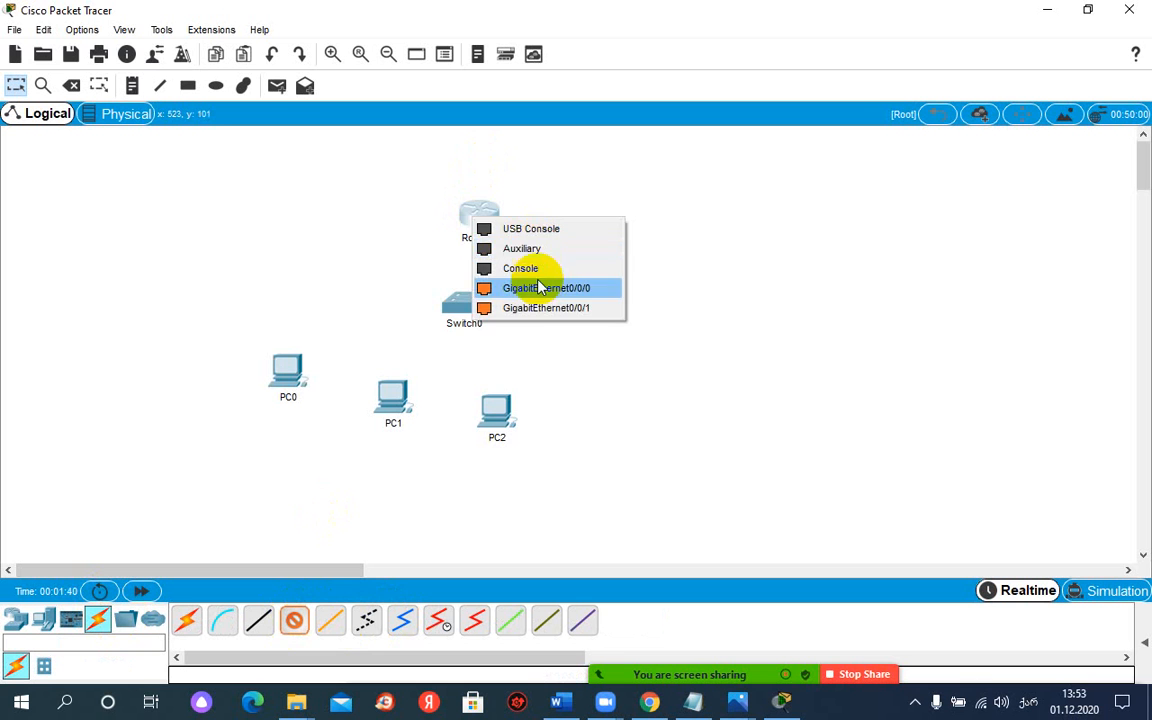
click(540, 287)
click(473, 303)
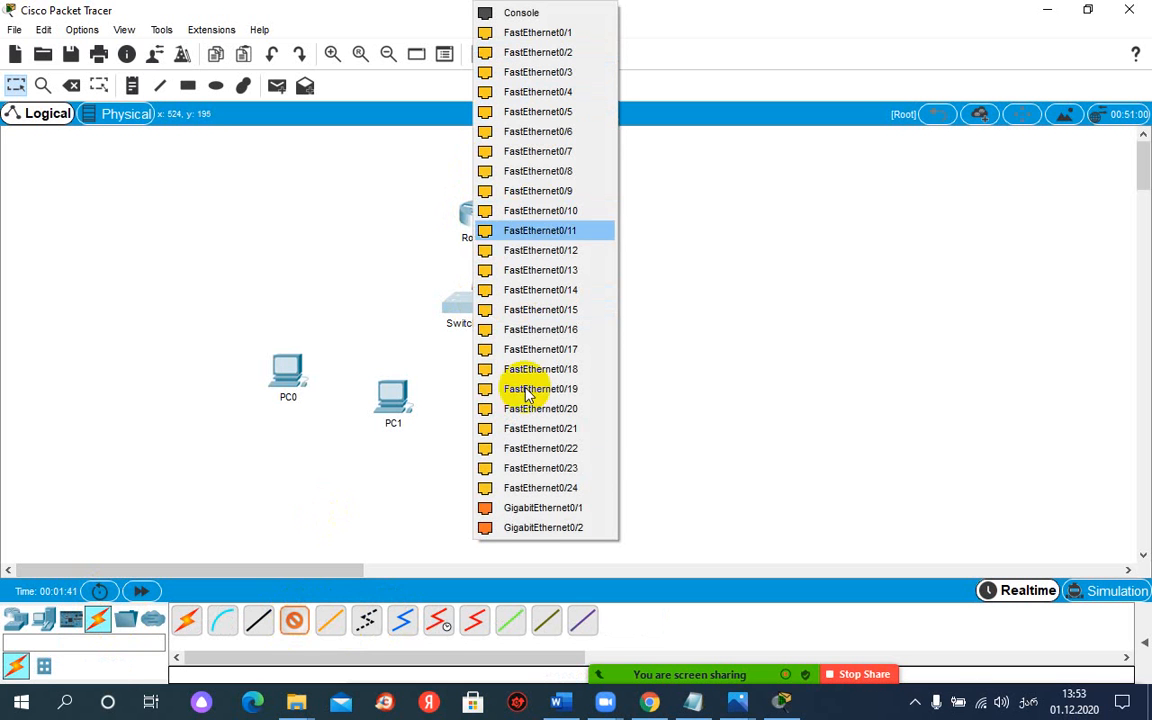
click(508, 510)
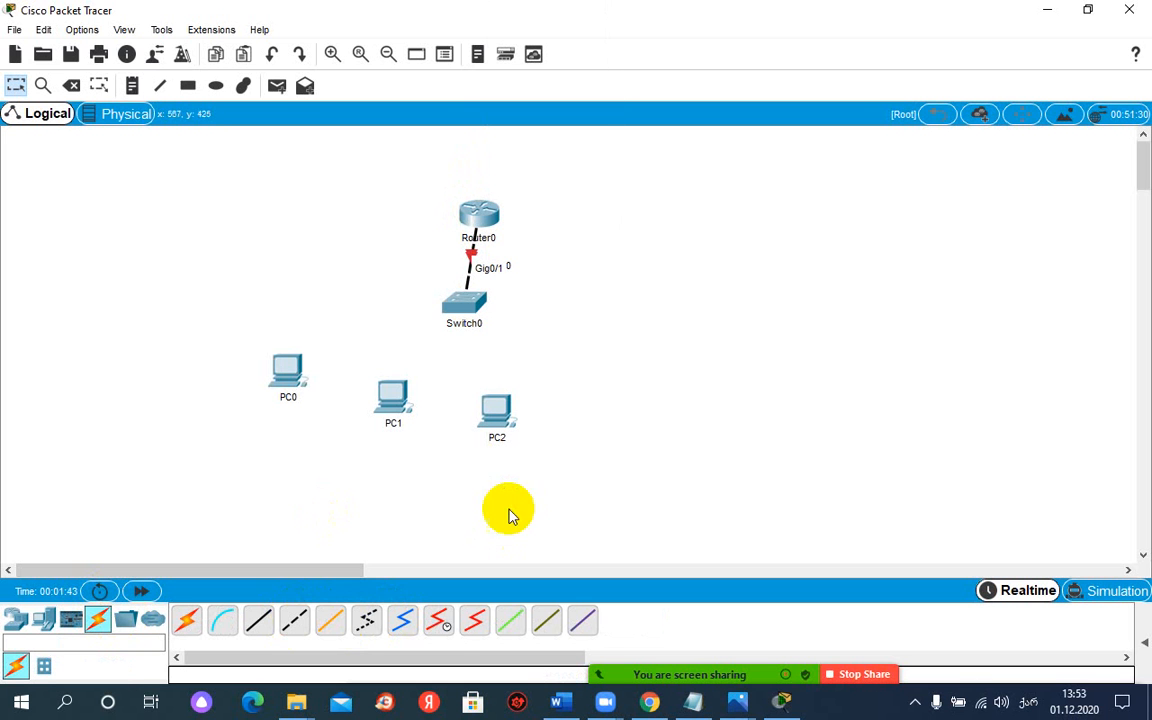
Step: Connect Switch0's FastEthernet0/1 to PC0's FastEthernet0 with a copper straight-through cable
click(258, 623)
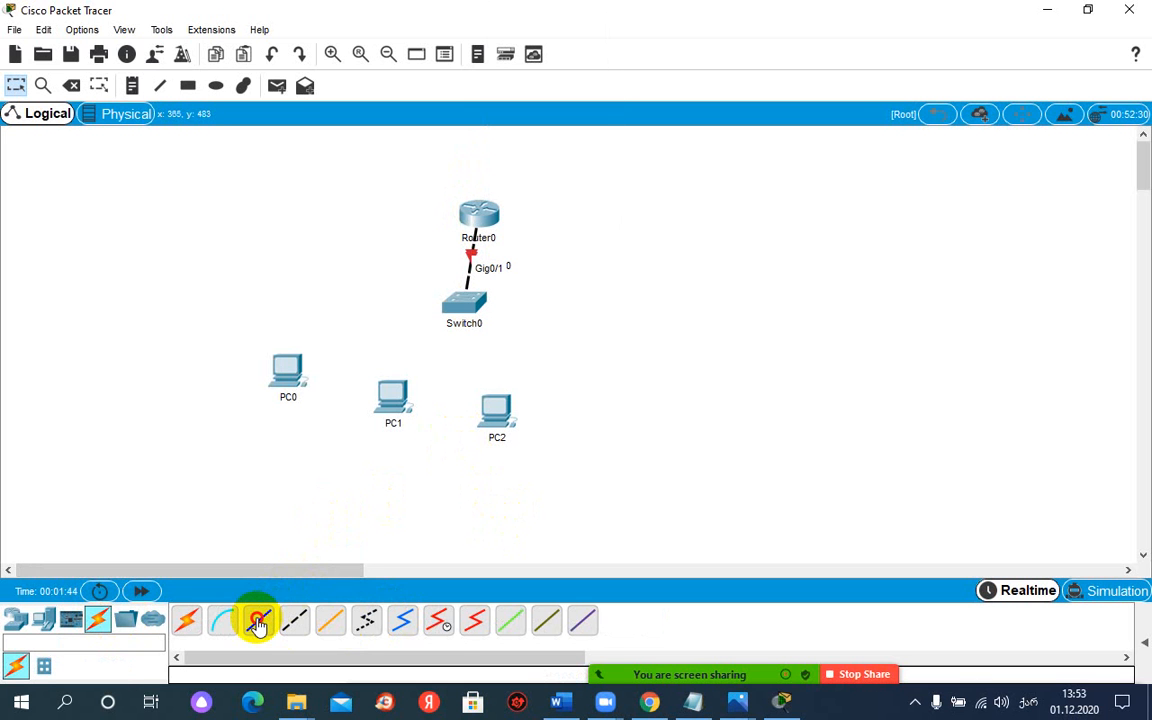
click(463, 308)
click(490, 32)
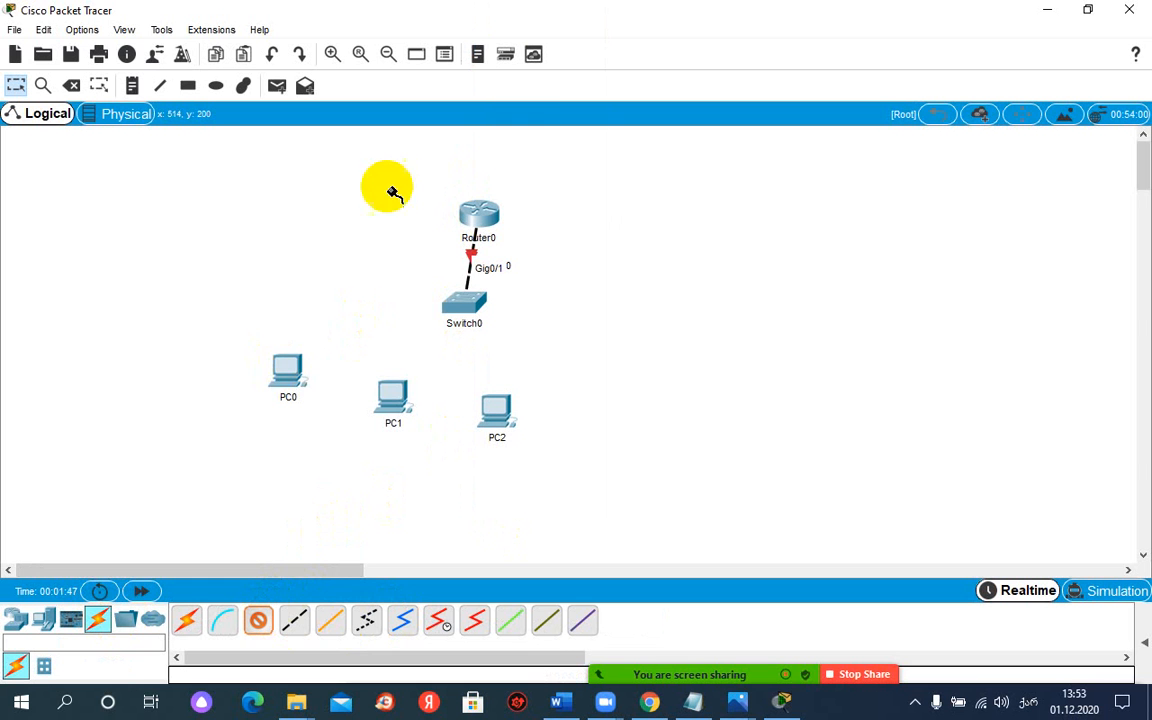
click(285, 370)
click(338, 436)
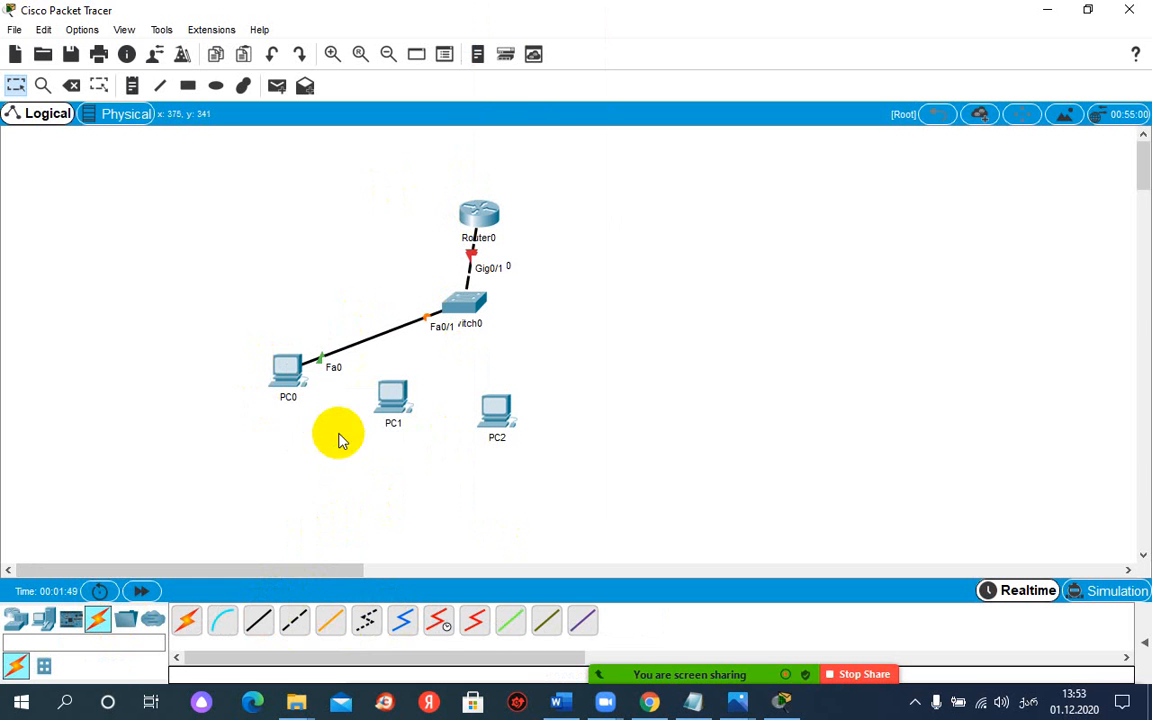
Step: Connect Switch0's FastEthernet0/2 to PC1's FastEthernet0 with a copper straight-through cable
click(466, 305)
click(522, 33)
click(391, 395)
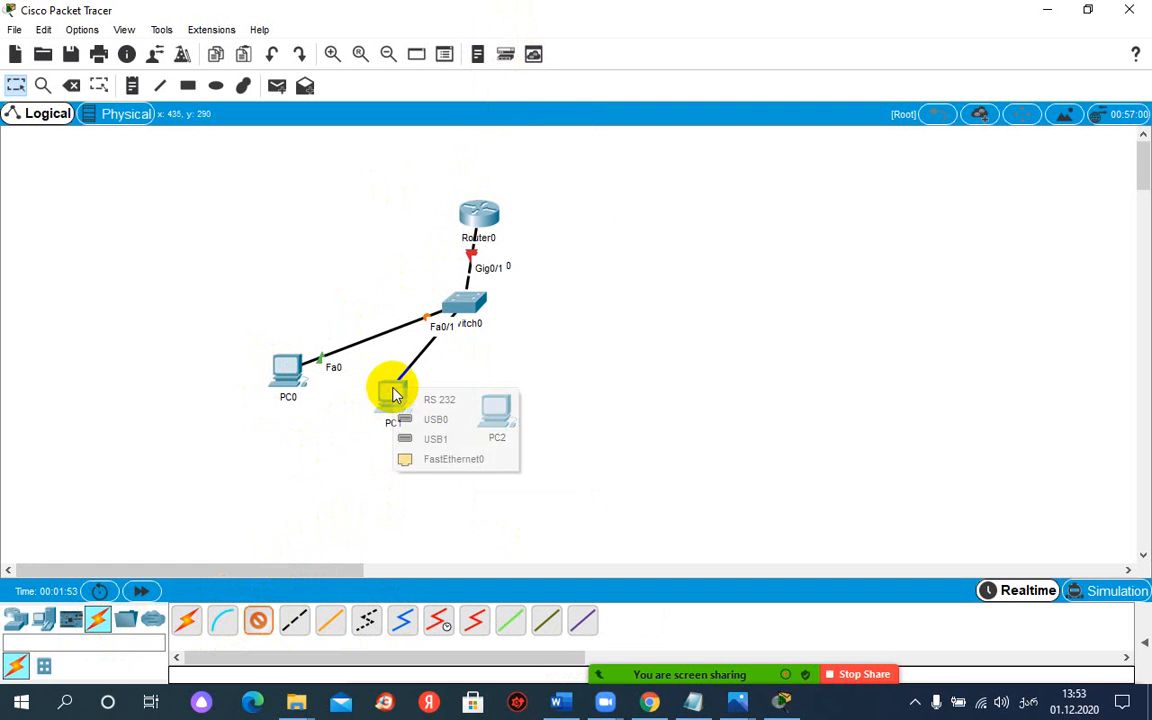
click(432, 459)
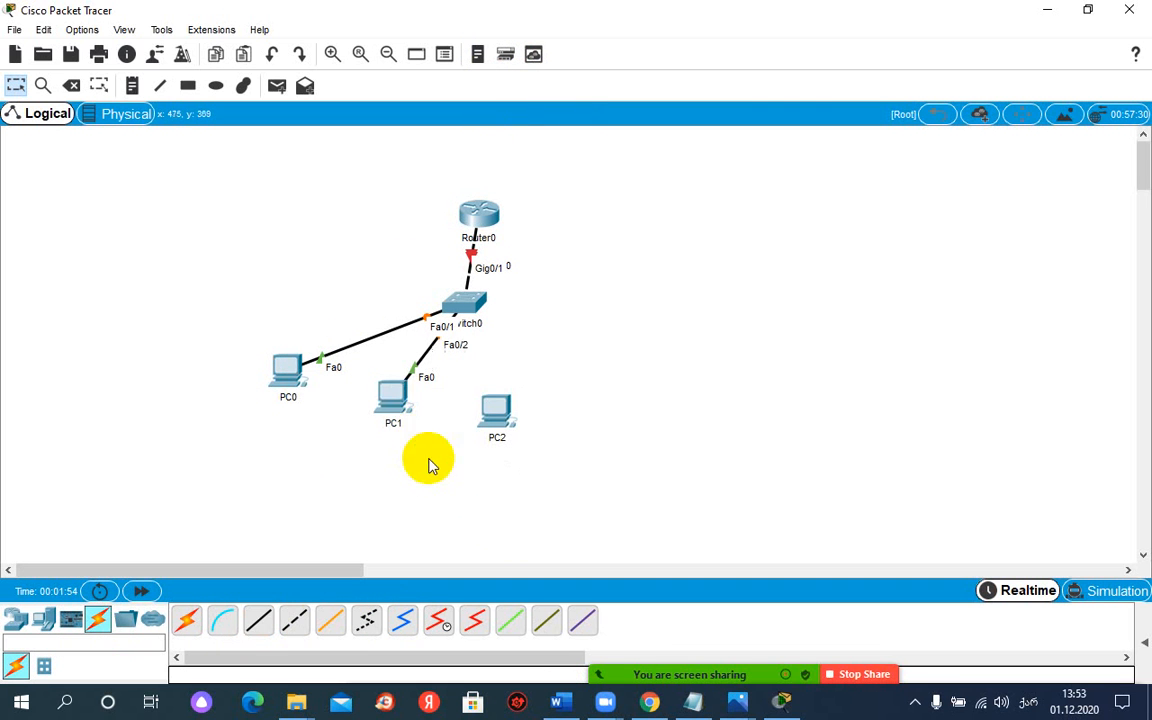
Step: Connect Switch0's FastEthernet0/3 to PC2's FastEthernet0 with a copper straight-through cable
click(260, 624)
click(465, 302)
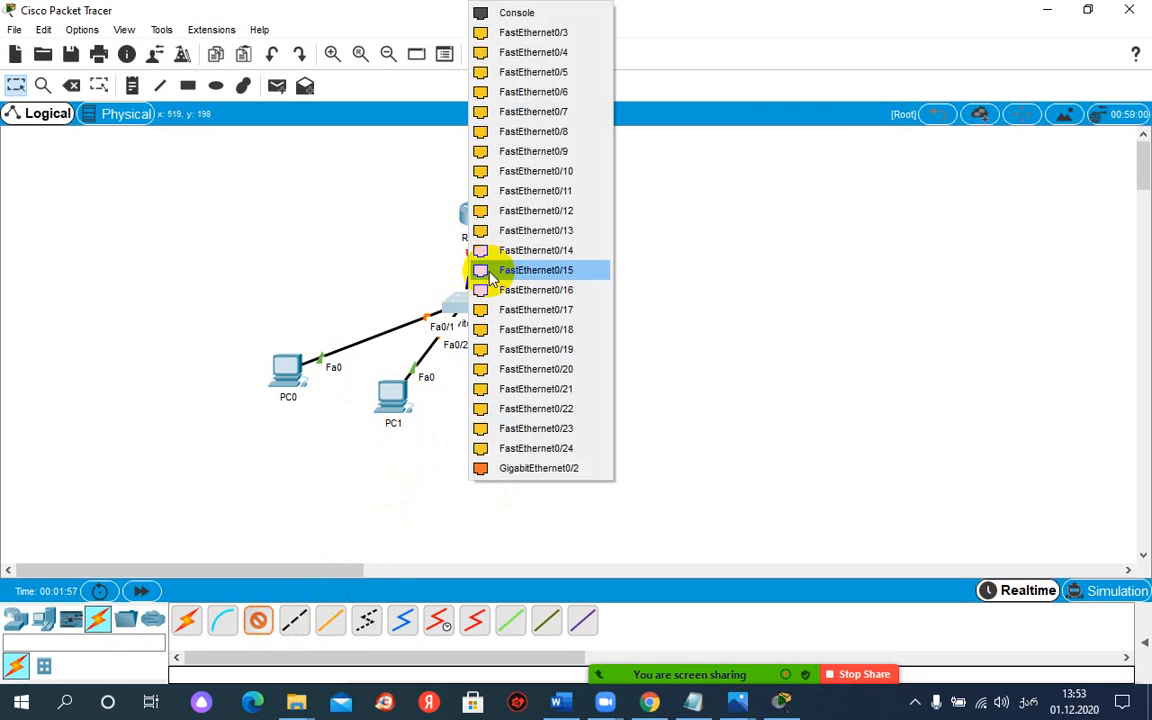
click(546, 32)
click(506, 411)
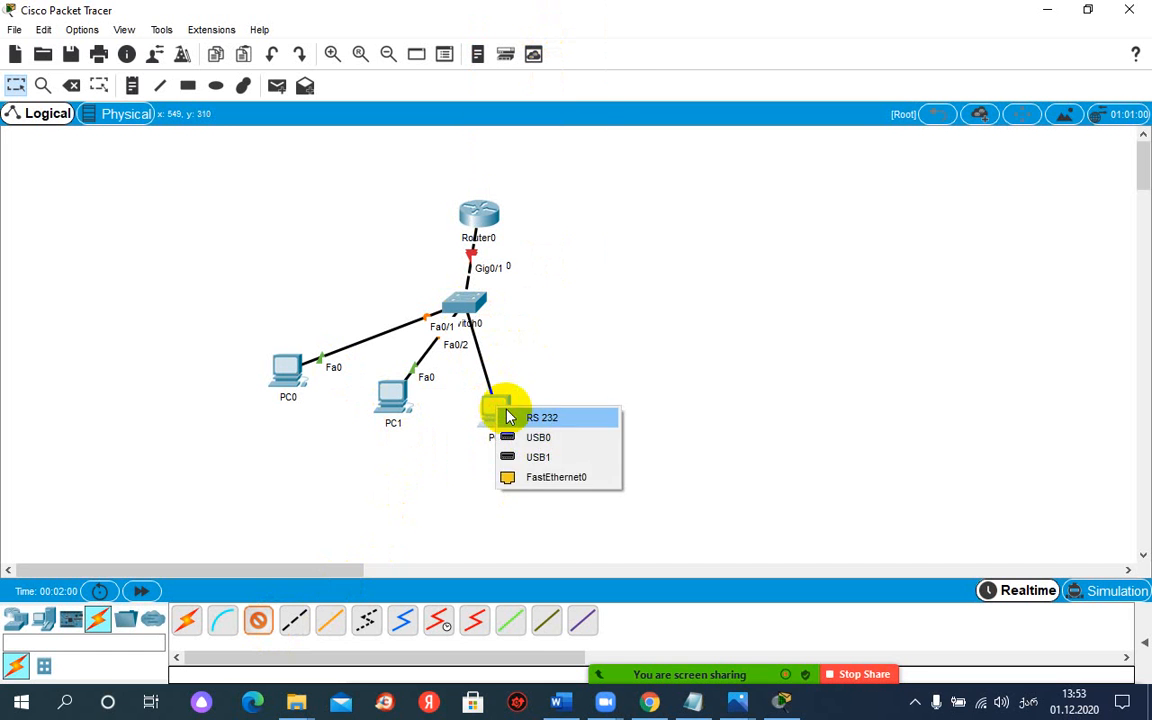
click(532, 476)
Step: Spread the three PCs further apart below Switch0 and move Router0 up and slightly right, away from the switch
drag(496, 410, 532, 414)
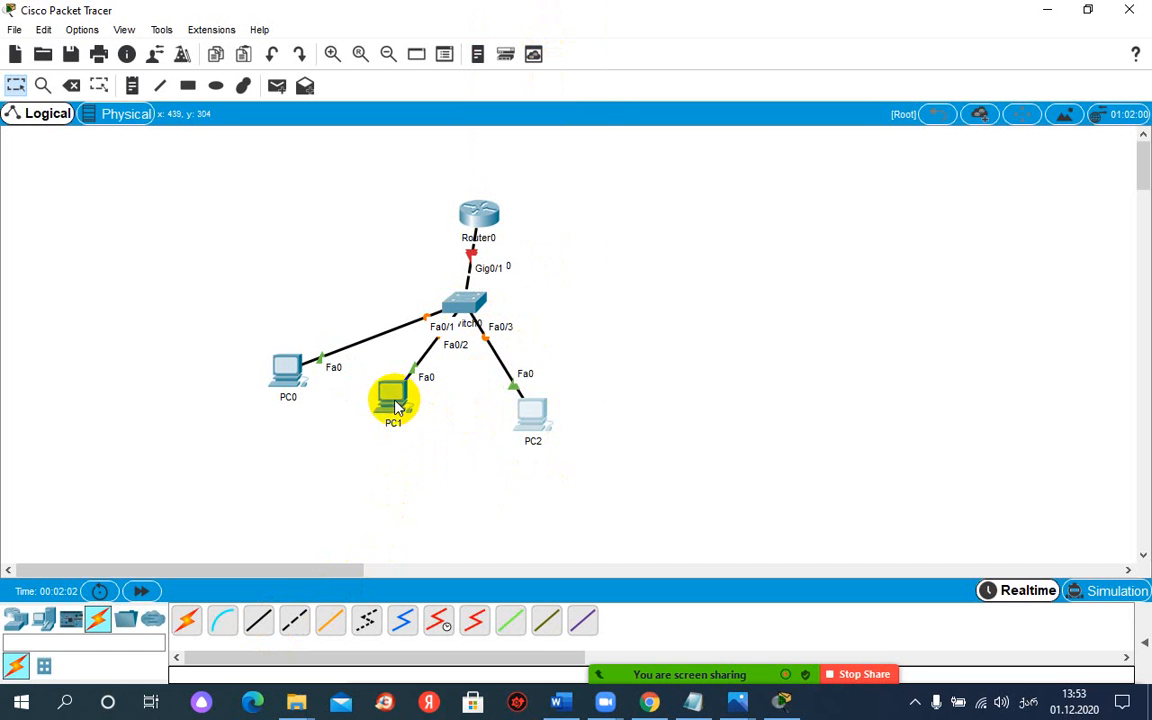
drag(393, 393, 405, 406)
drag(300, 368, 262, 348)
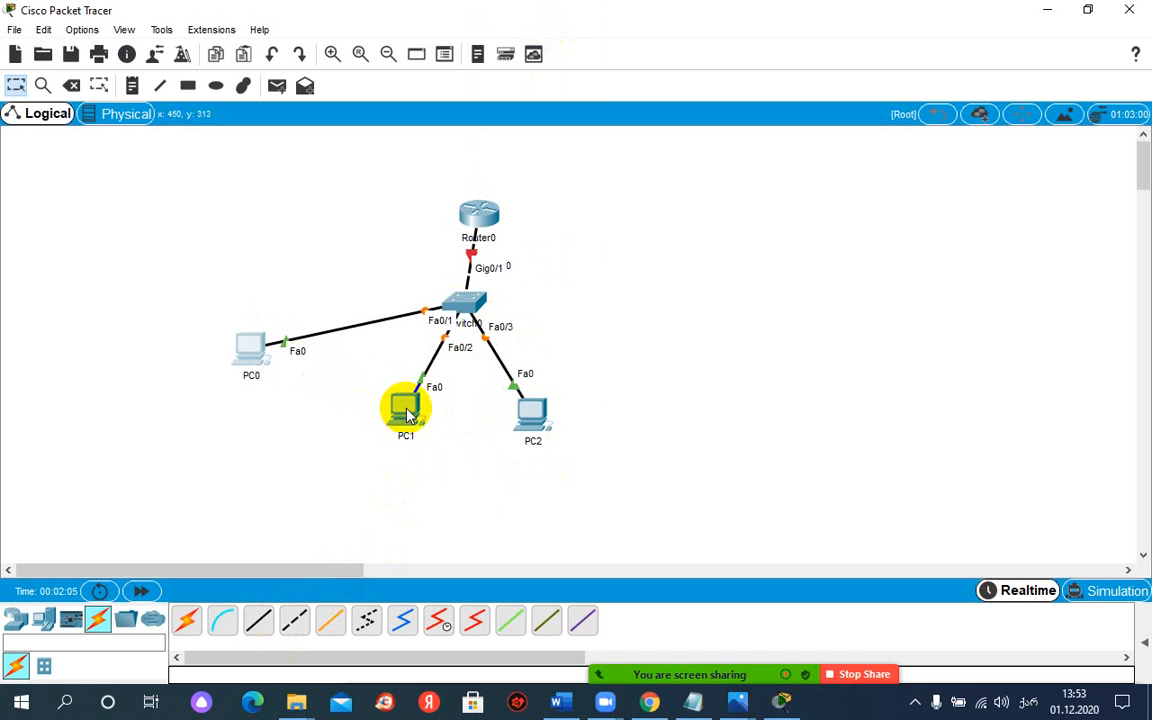
drag(406, 404, 367, 401)
drag(527, 415, 543, 429)
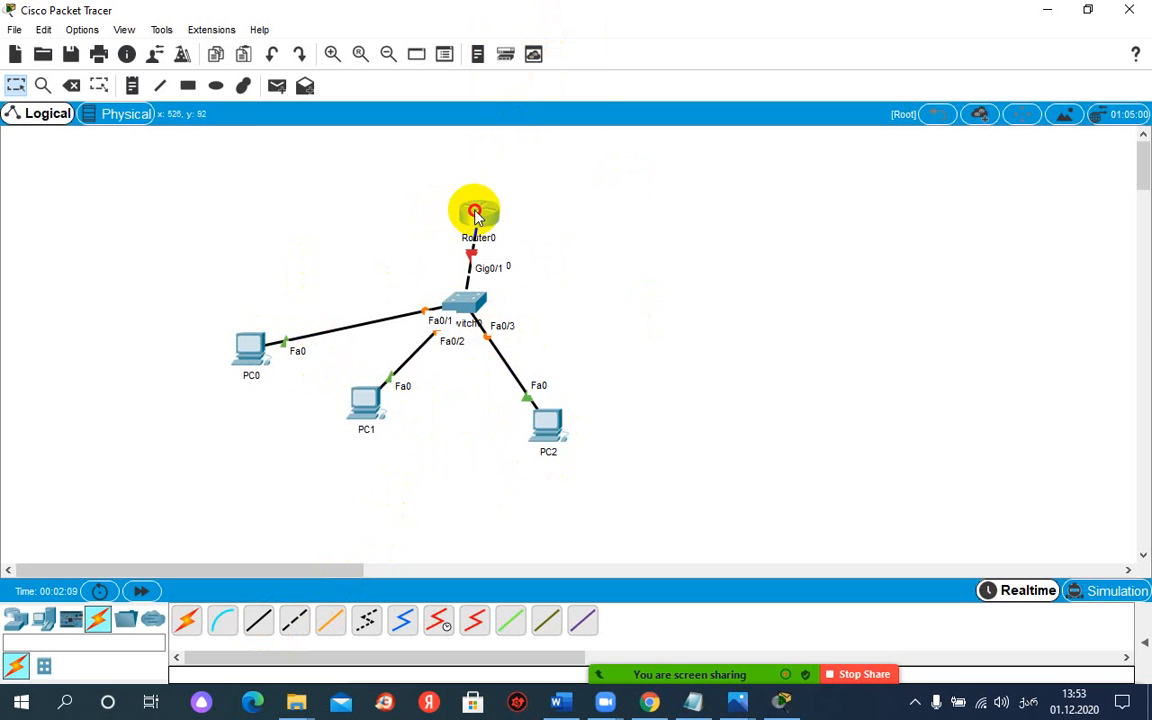
drag(474, 212, 505, 157)
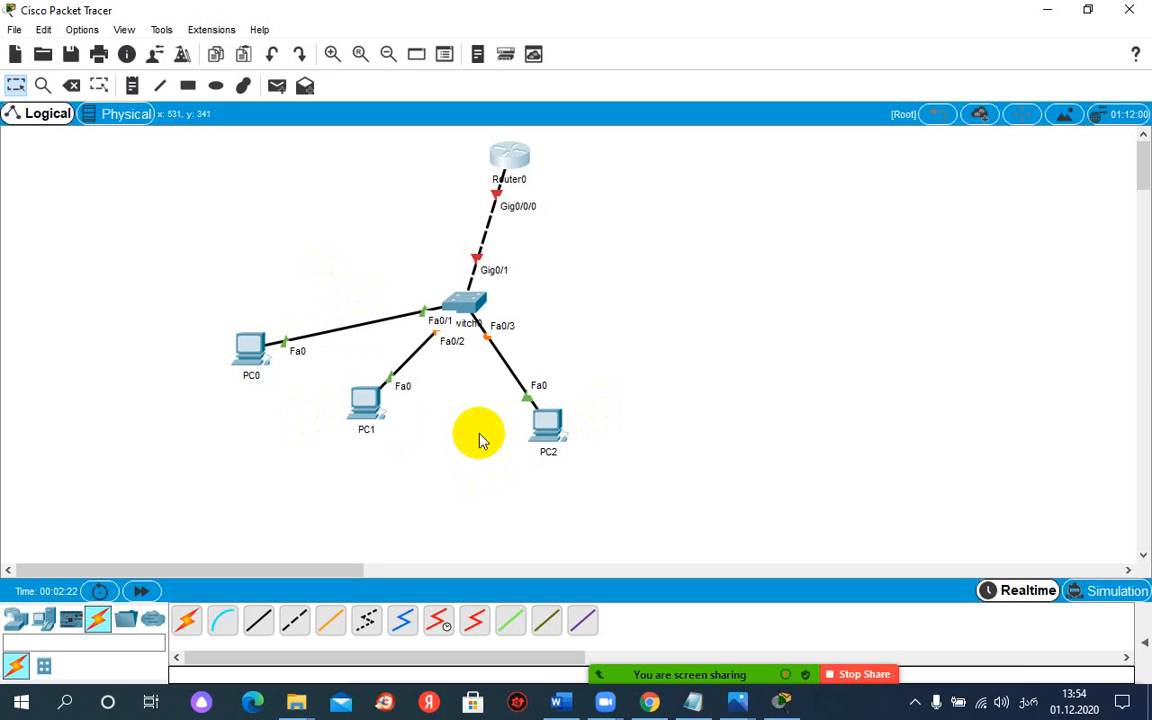
drag(501, 159, 505, 174)
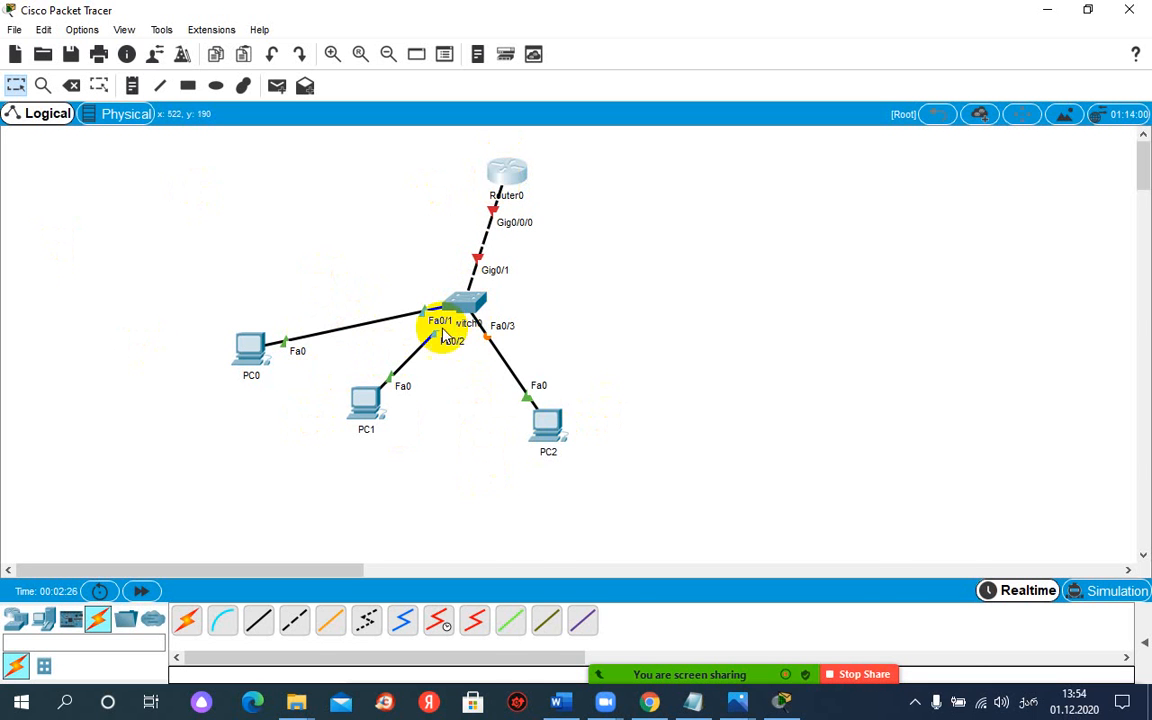
Step: Rearrange PC0, PC1 and PC2 in a descending diagonal row below and to the left of Switch0
drag(250, 345, 160, 267)
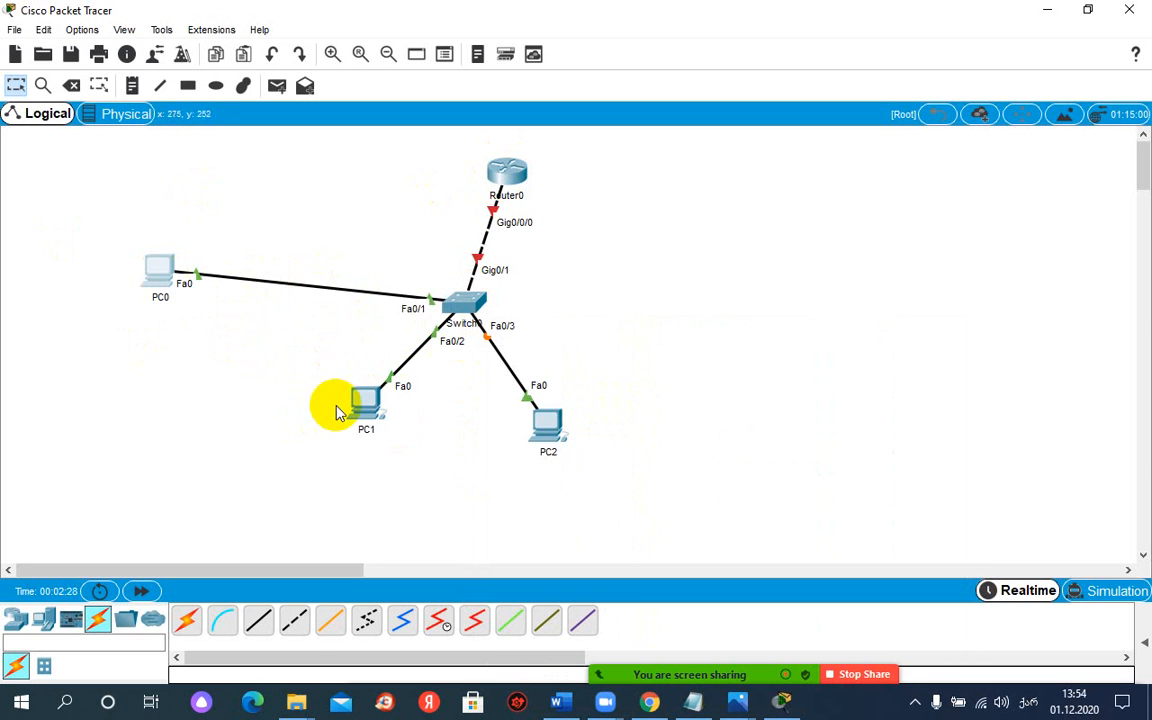
drag(337, 413, 165, 352)
drag(548, 430, 390, 466)
drag(185, 333, 310, 422)
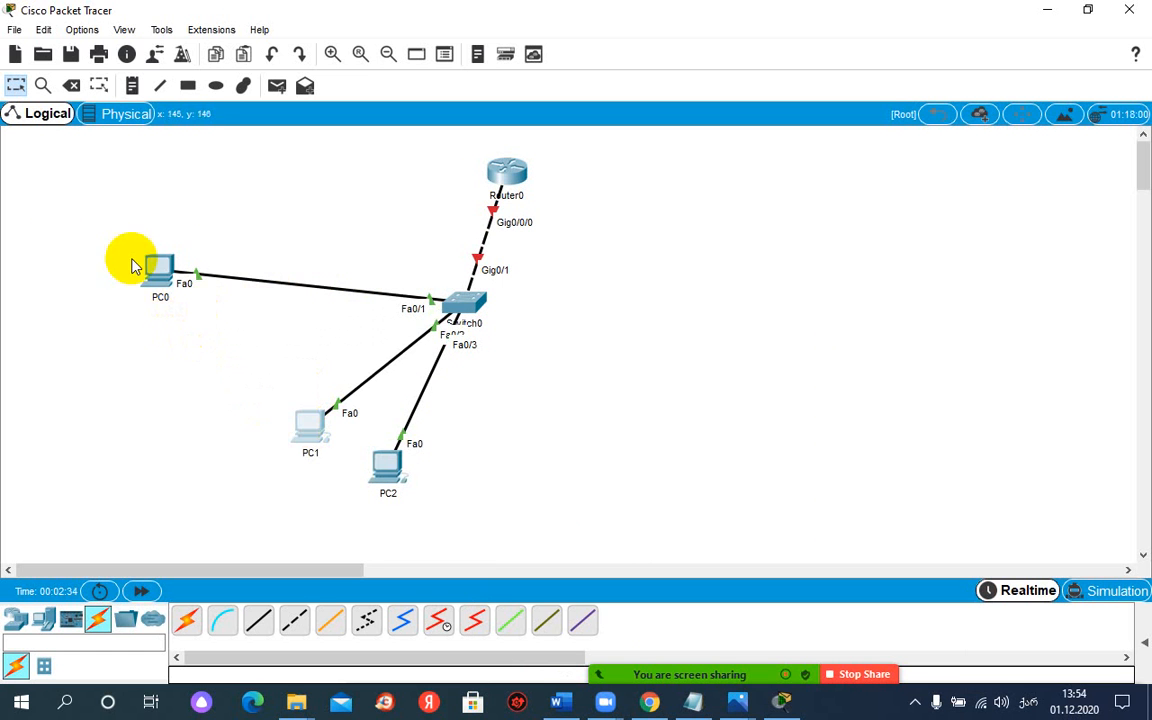
drag(157, 272, 250, 362)
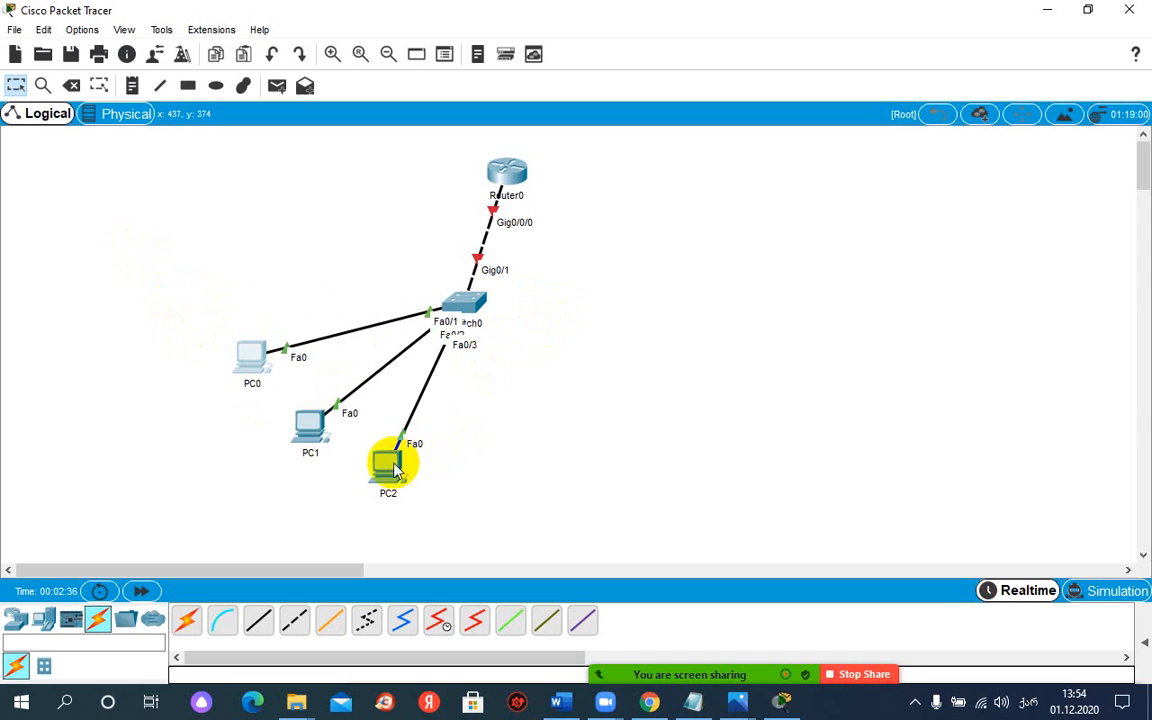
drag(390, 465, 426, 474)
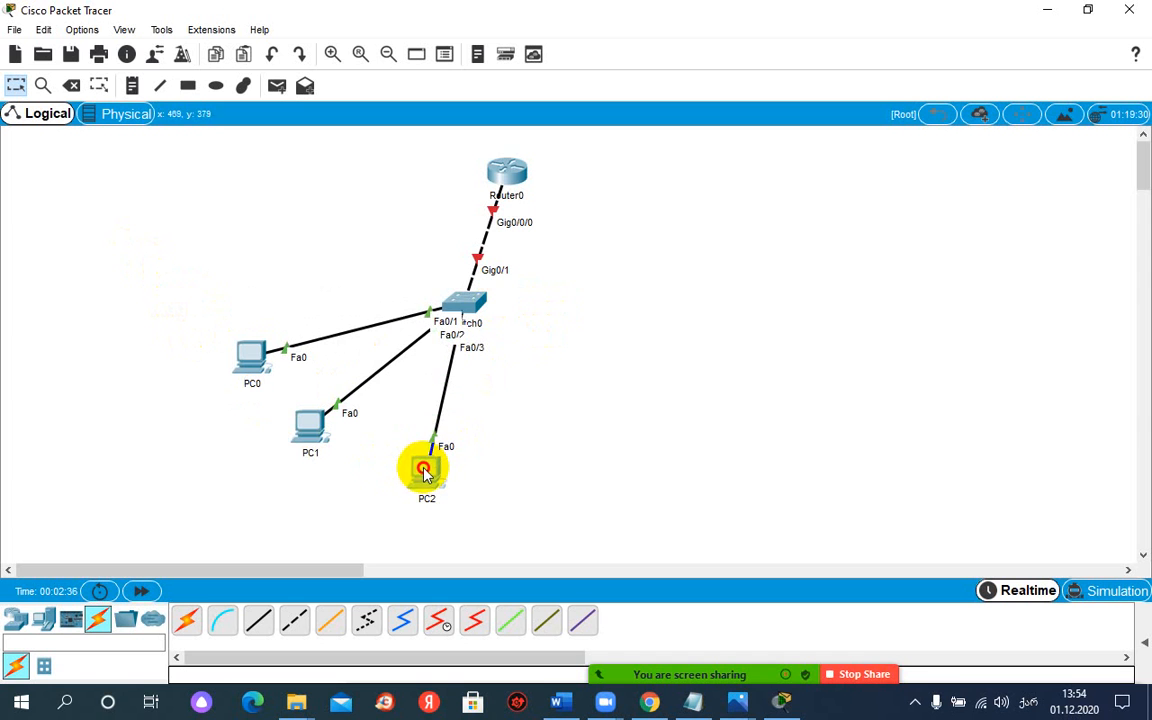
Step: Place a second 2960 switch to the right of Router0
click(16, 620)
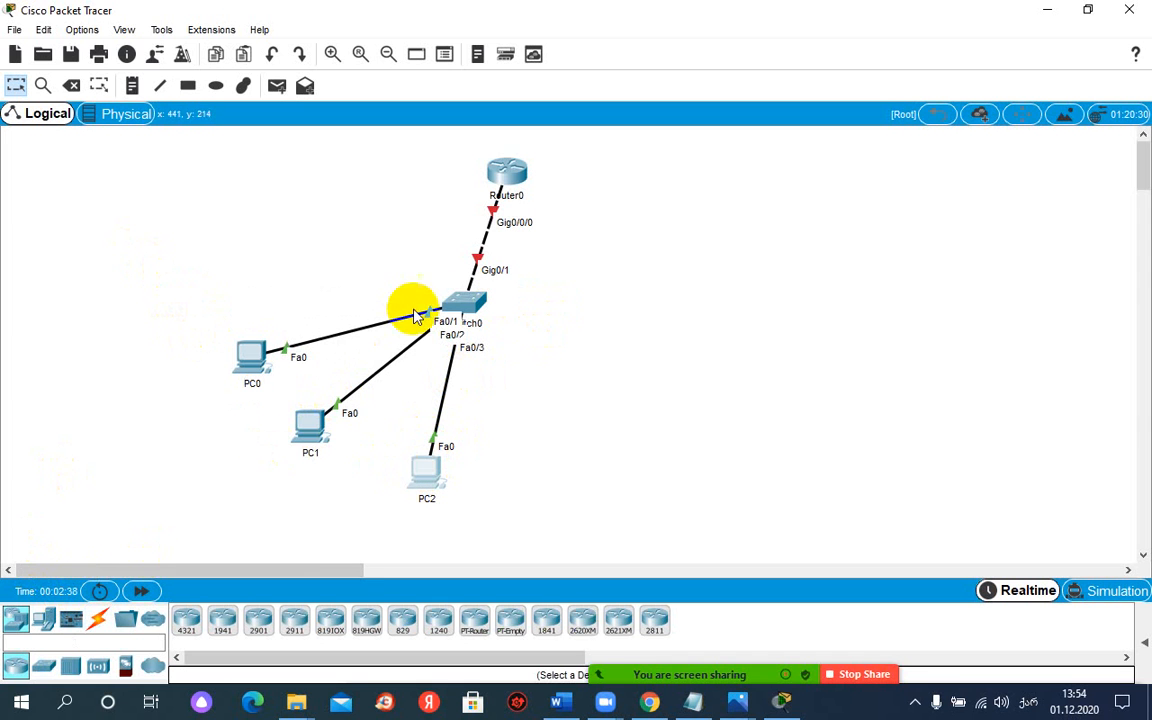
click(44, 667)
click(185, 622)
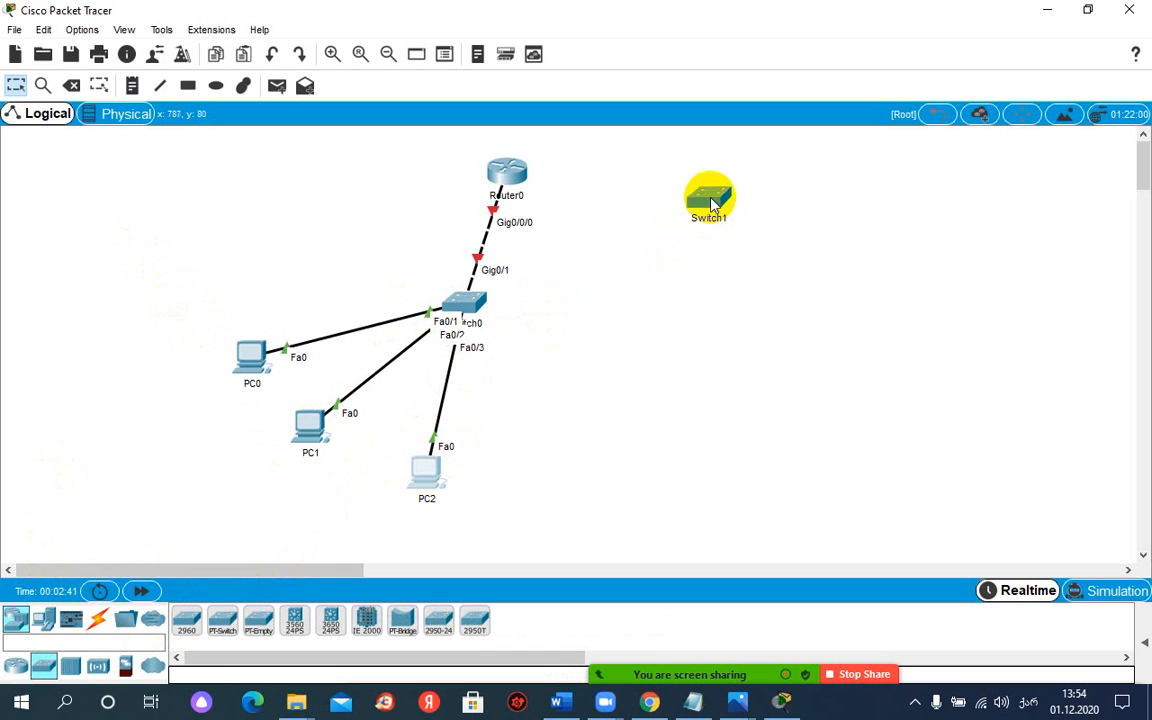
Step: Add two laptops side by side below Switch1 and a PC to the upper right of them
click(44, 620)
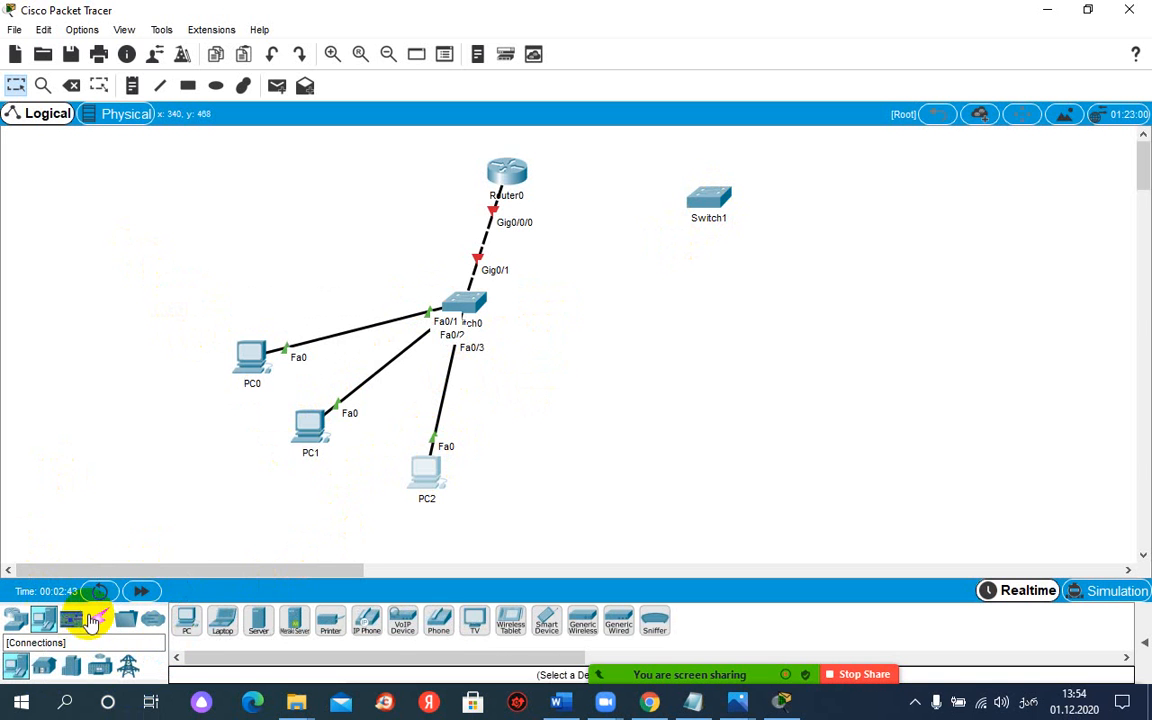
click(223, 622)
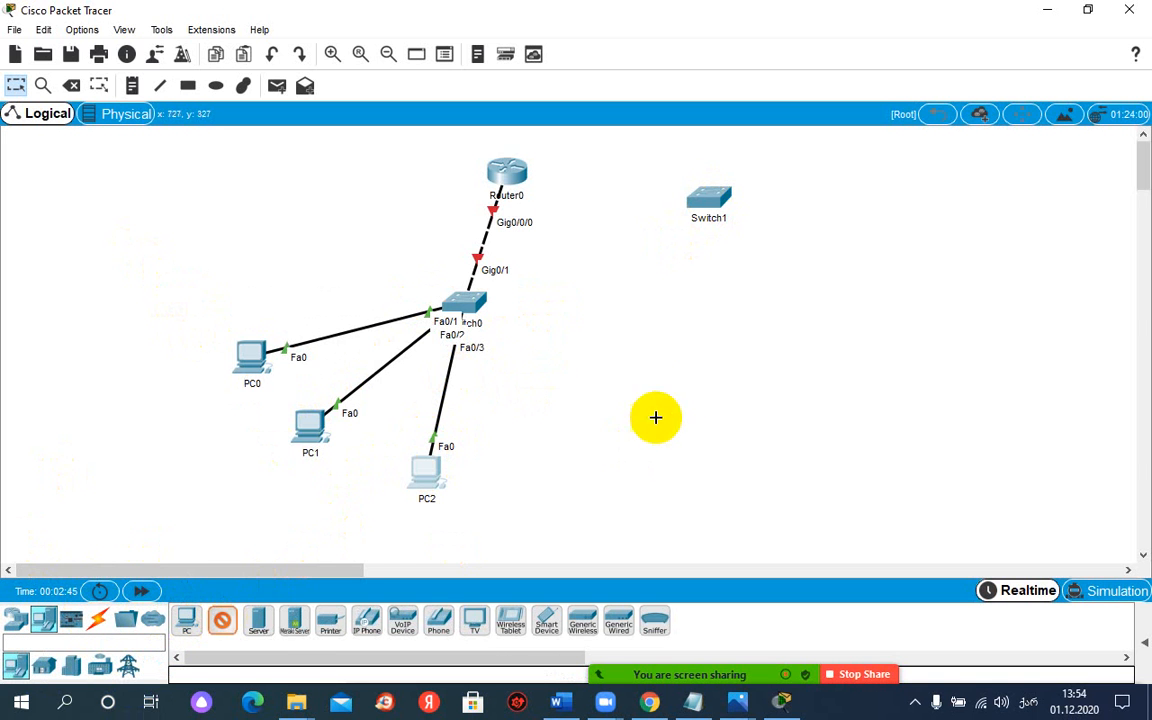
click(713, 362)
click(226, 625)
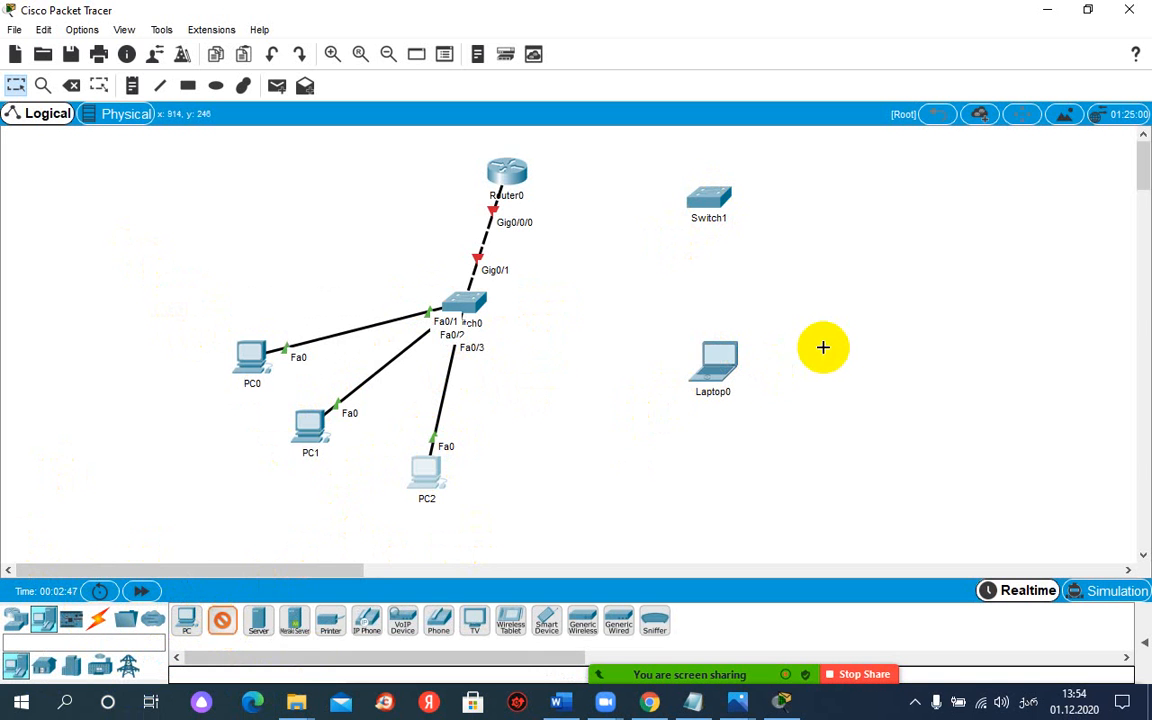
click(817, 356)
click(186, 625)
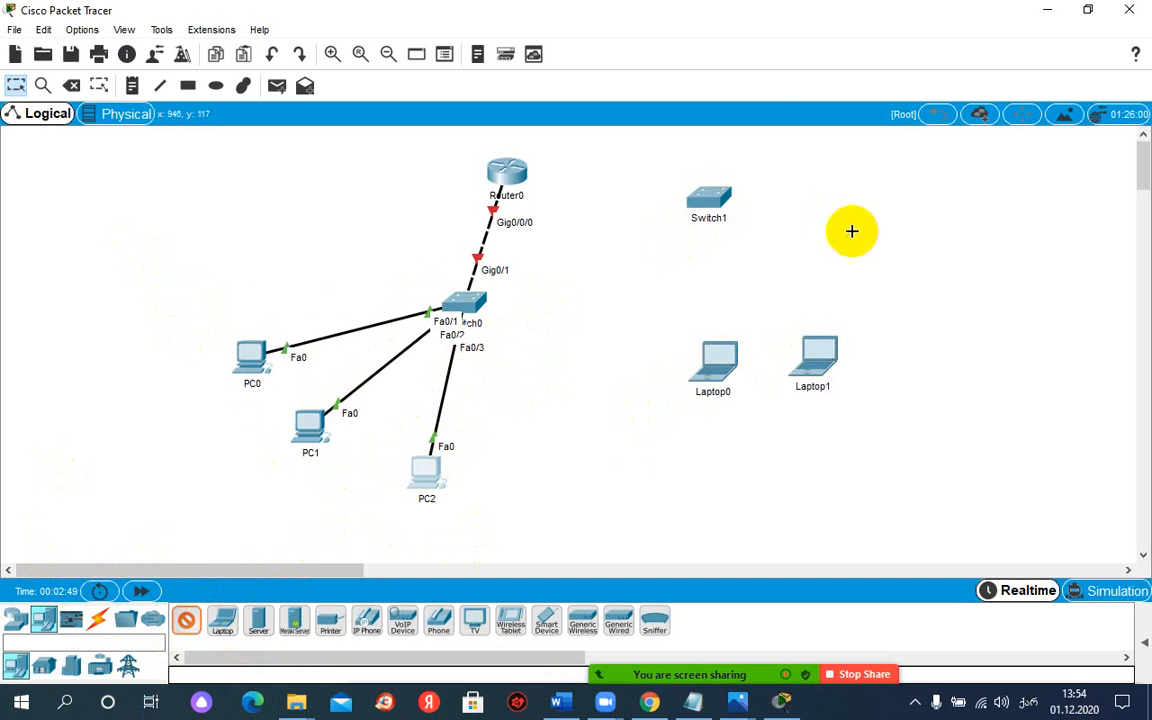
click(873, 291)
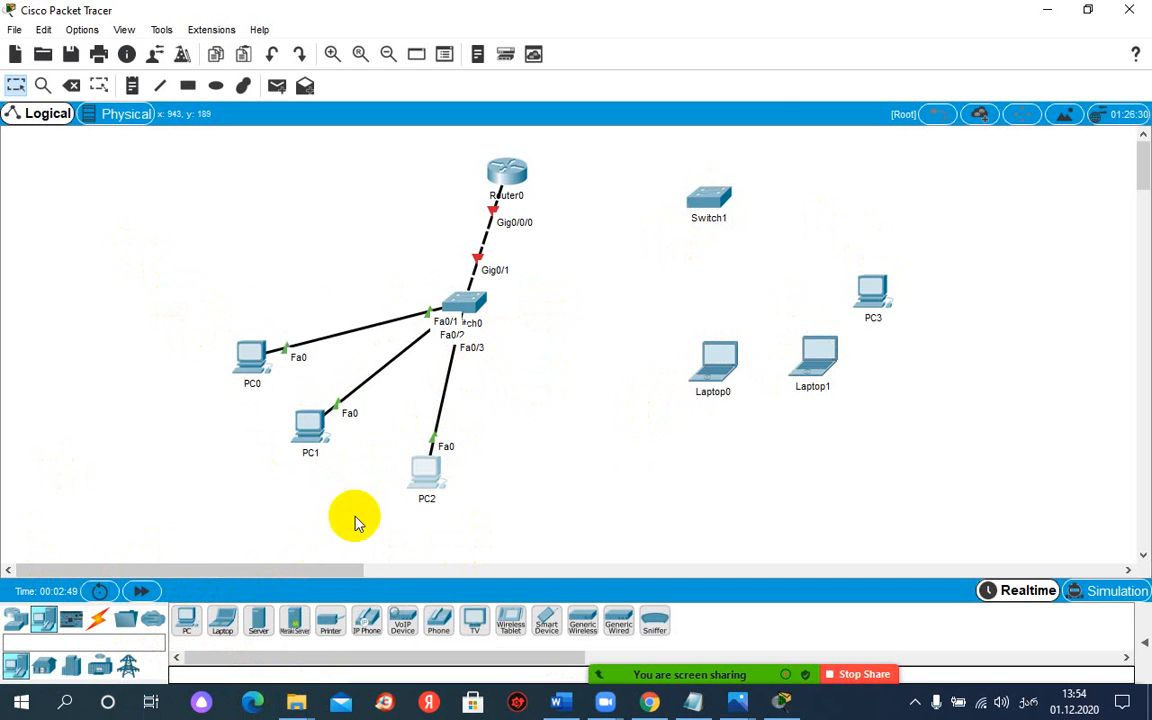
Step: Connect Router0's GigabitEthernet0/0/1 to Switch1's GigabitEthernet0/1 with a copper cross-over cable
click(97, 620)
click(291, 624)
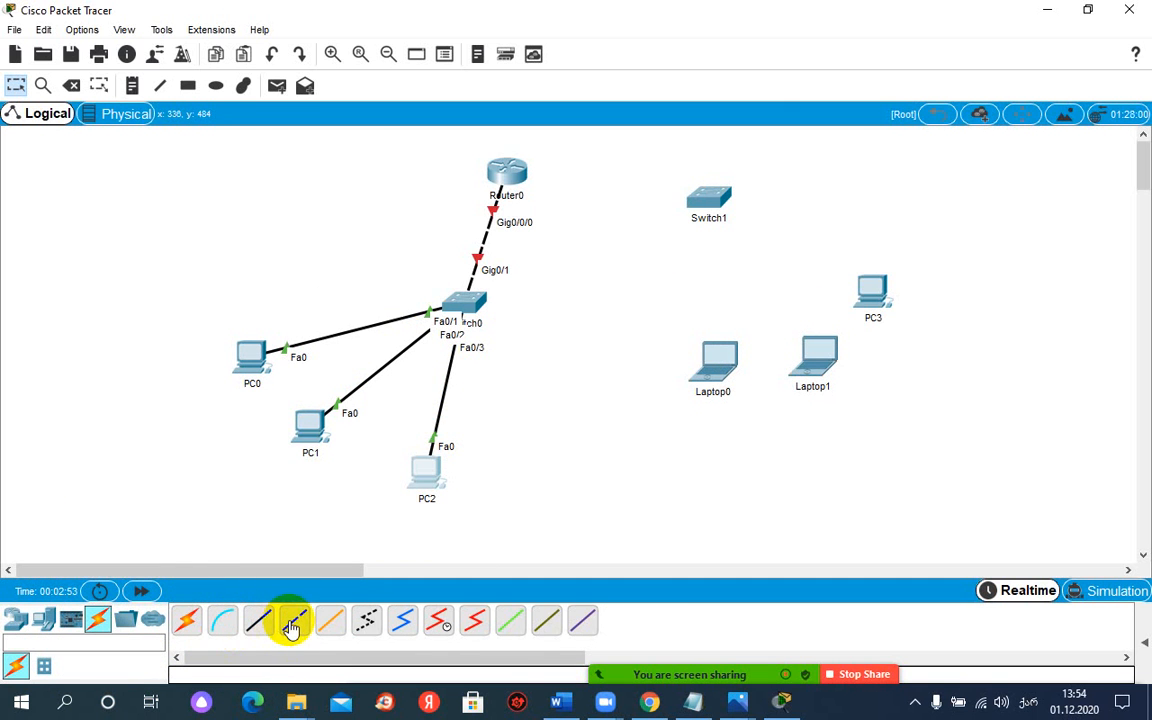
click(507, 172)
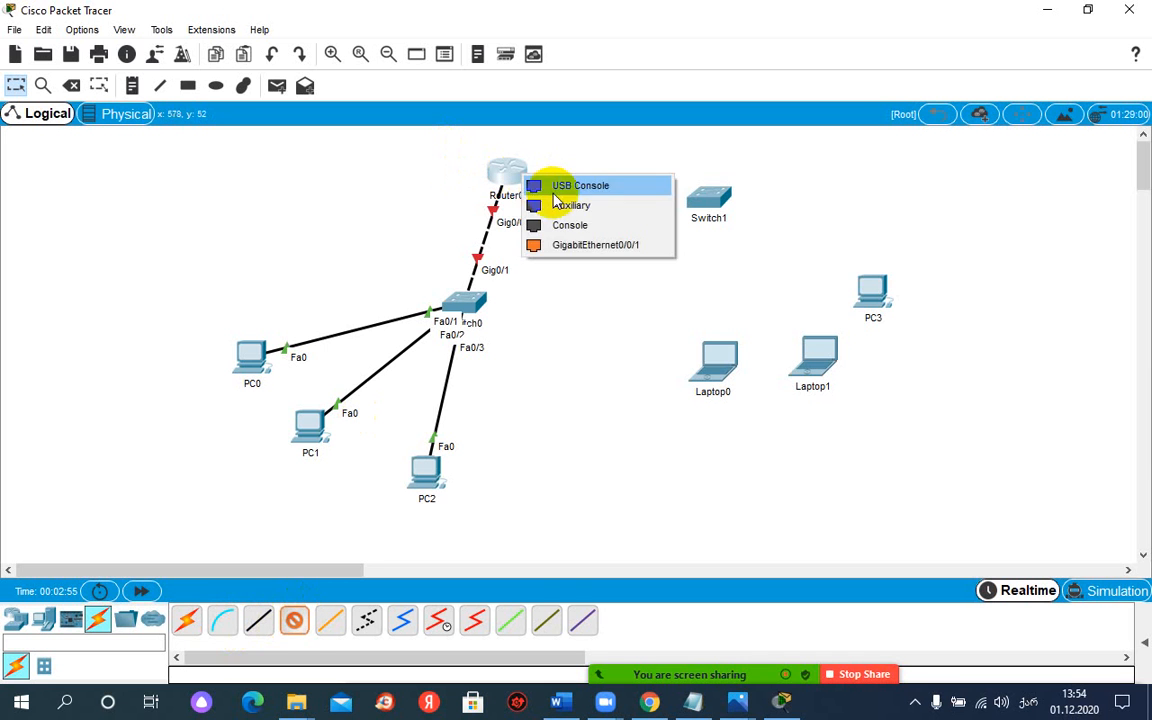
click(567, 245)
click(713, 197)
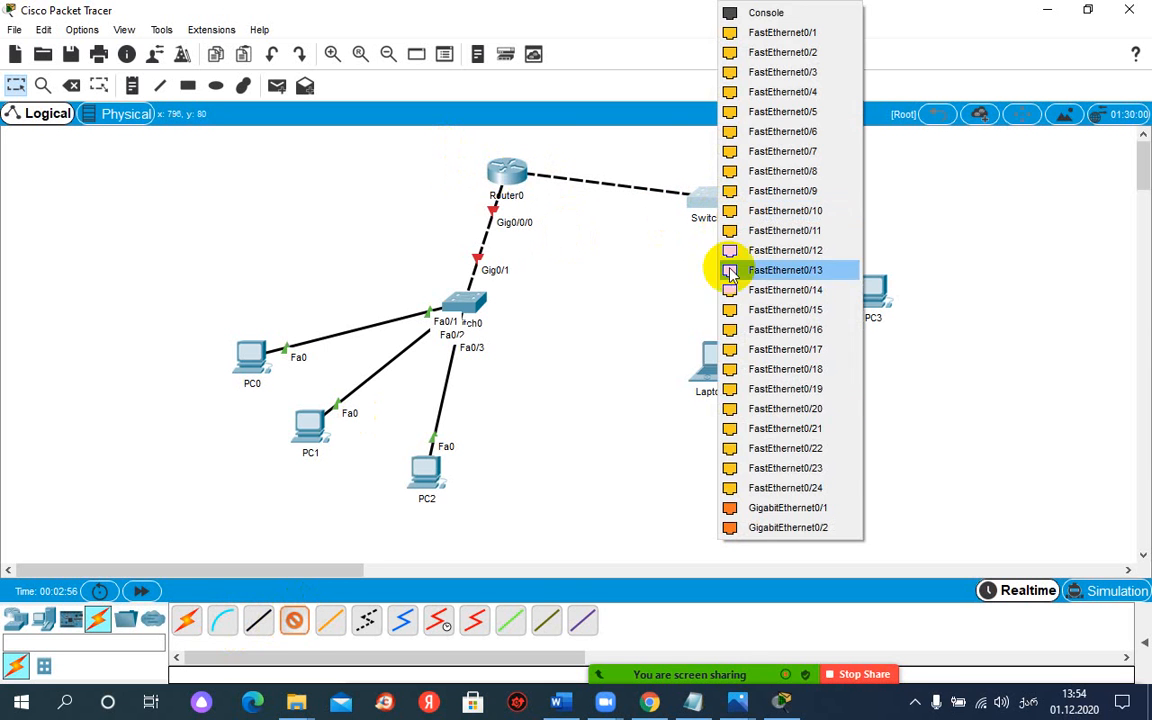
click(754, 510)
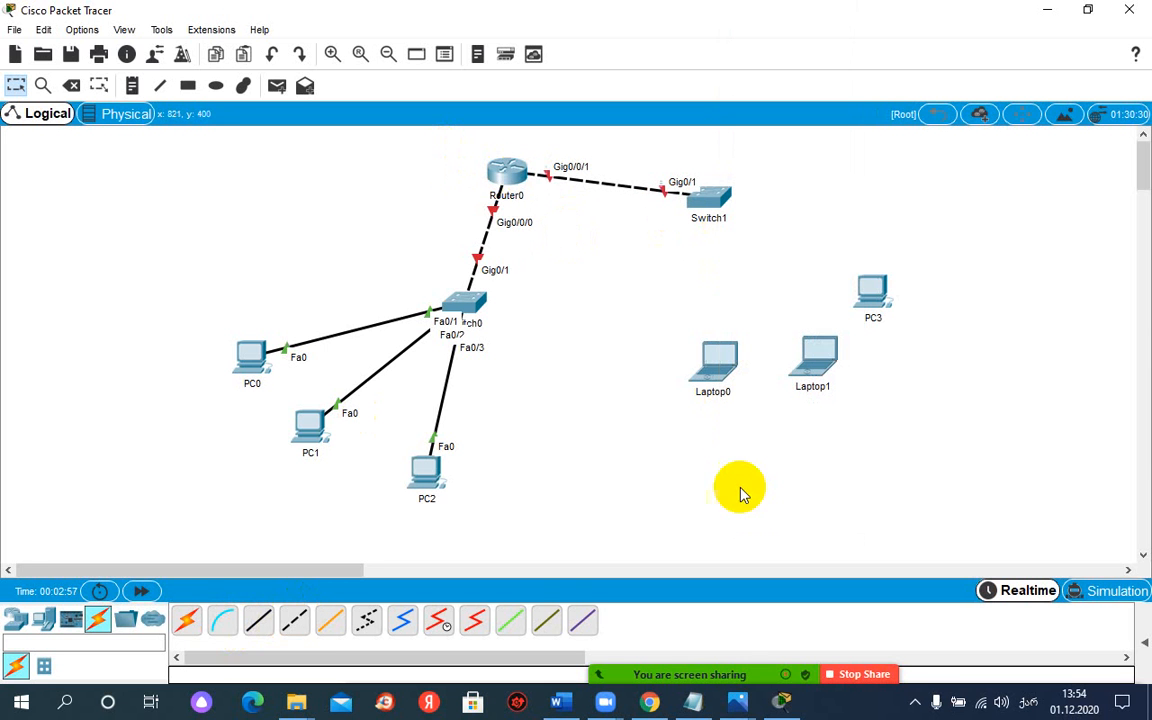
Step: Connect Switch1's FastEthernet0/1 to Laptop0's FastEthernet0 with a copper straight-through cable
click(258, 620)
click(708, 200)
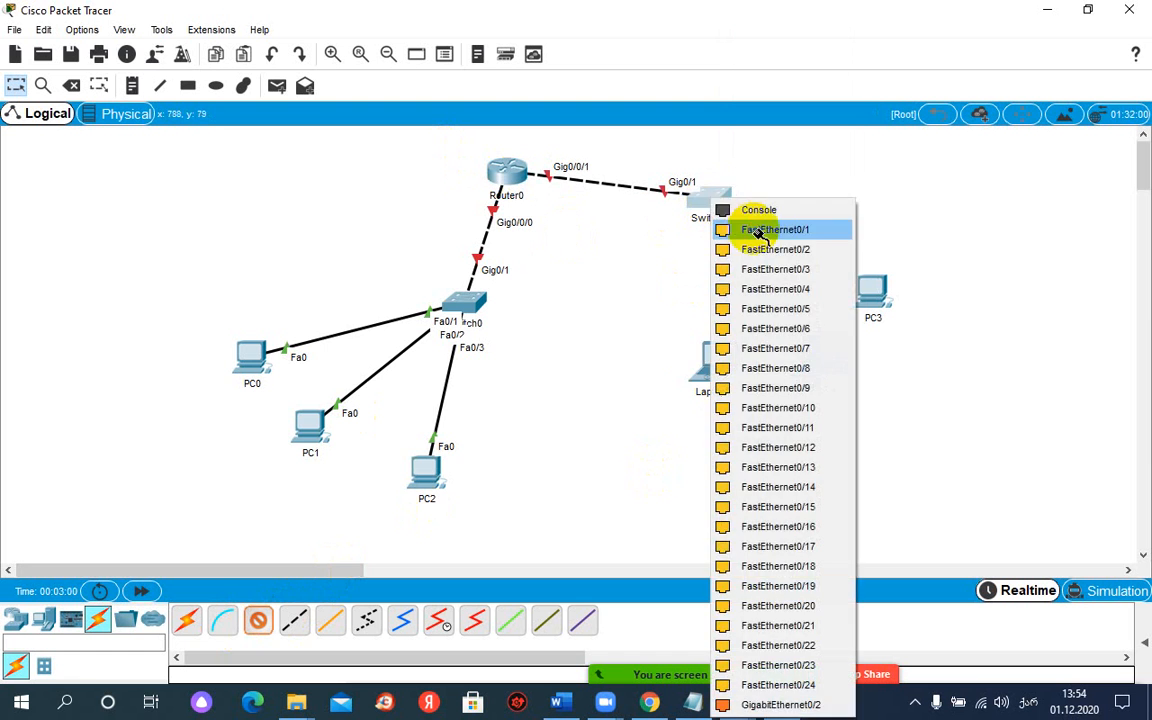
click(725, 226)
click(719, 373)
click(733, 437)
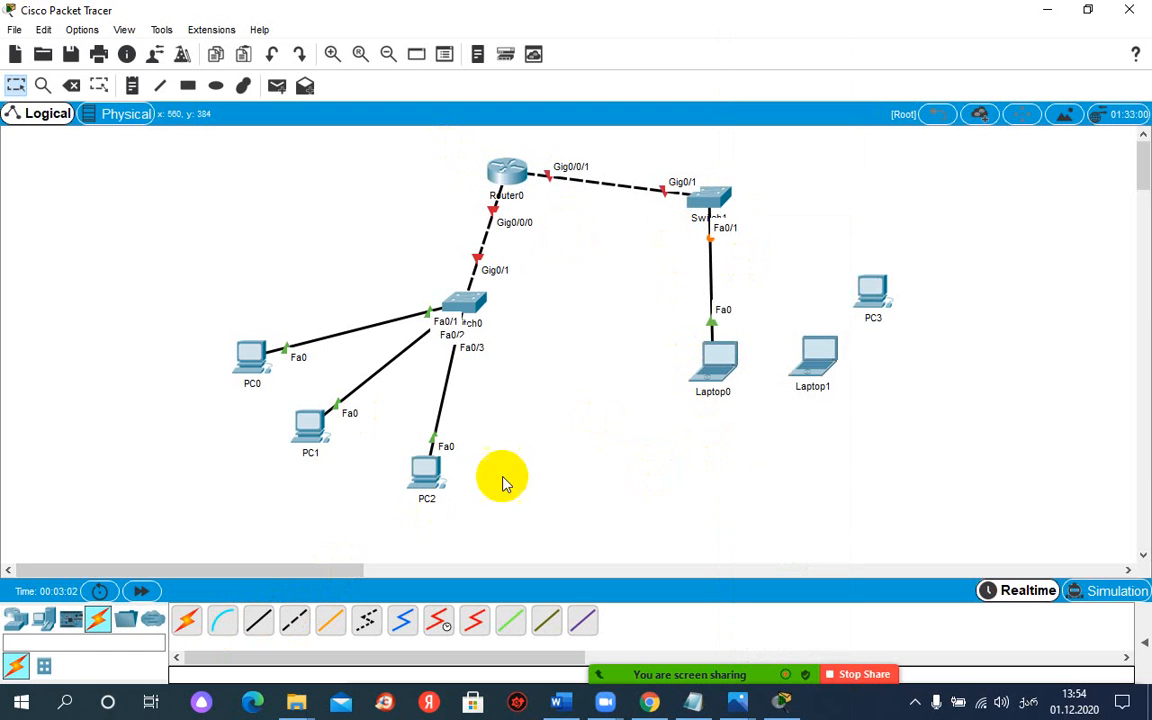
Step: Connect Switch1's FastEthernet0/2 to Laptop1's FastEthernet0 with a copper straight-through cable
click(258, 620)
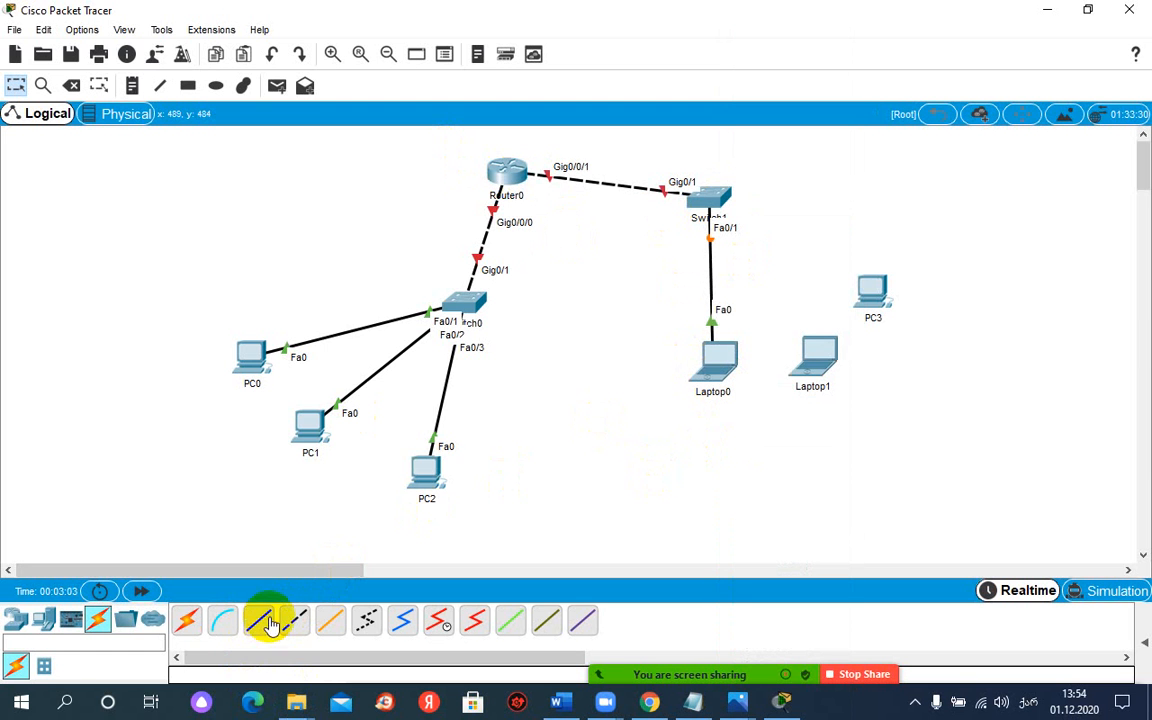
click(716, 196)
click(745, 241)
click(816, 352)
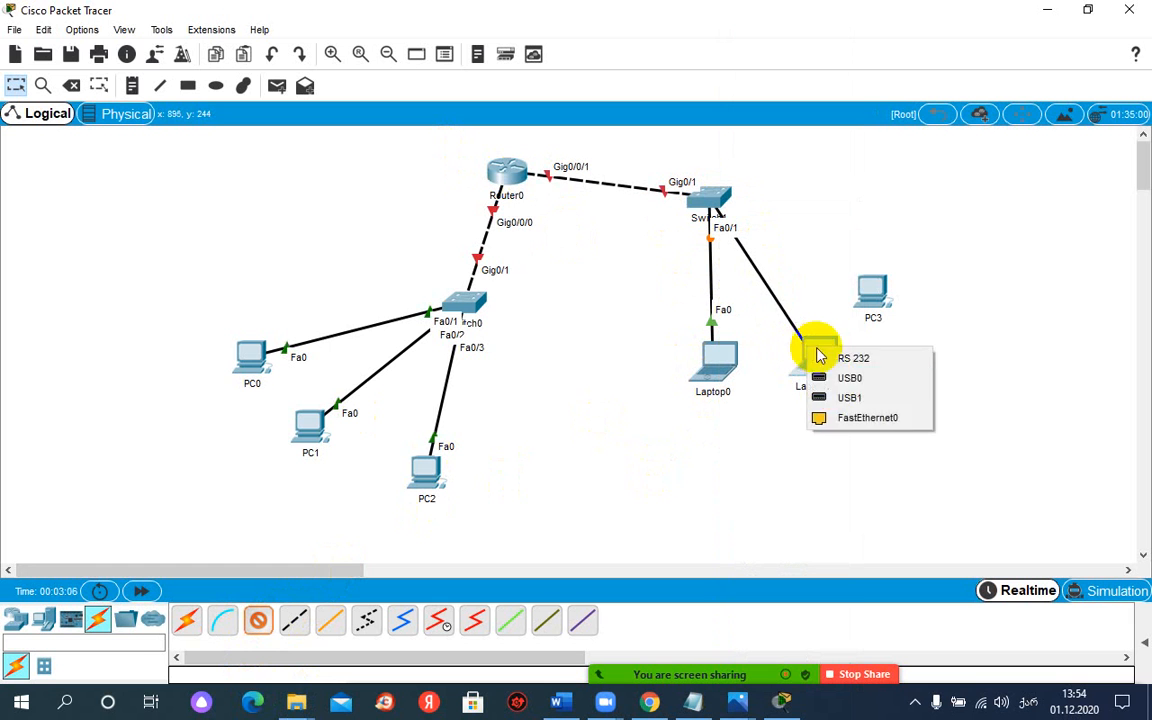
click(850, 418)
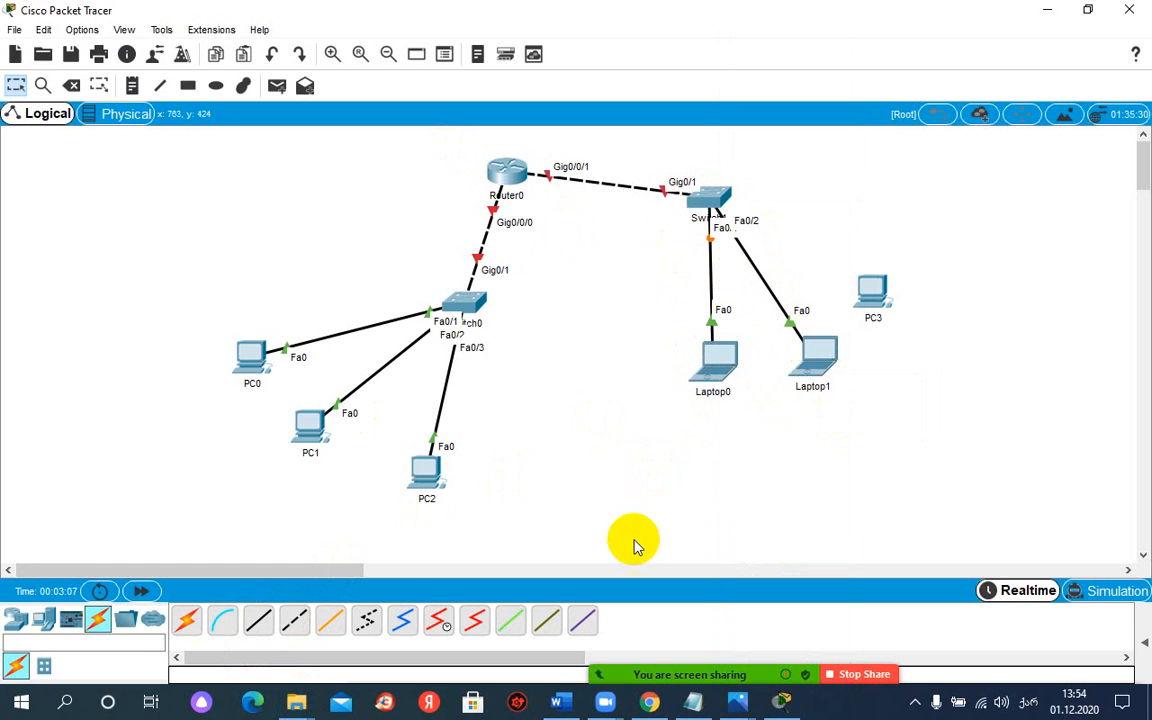
Step: Connect Switch1's FastEthernet0/3 to PC3's FastEthernet0 with a copper straight-through cable
click(268, 622)
click(712, 198)
click(755, 230)
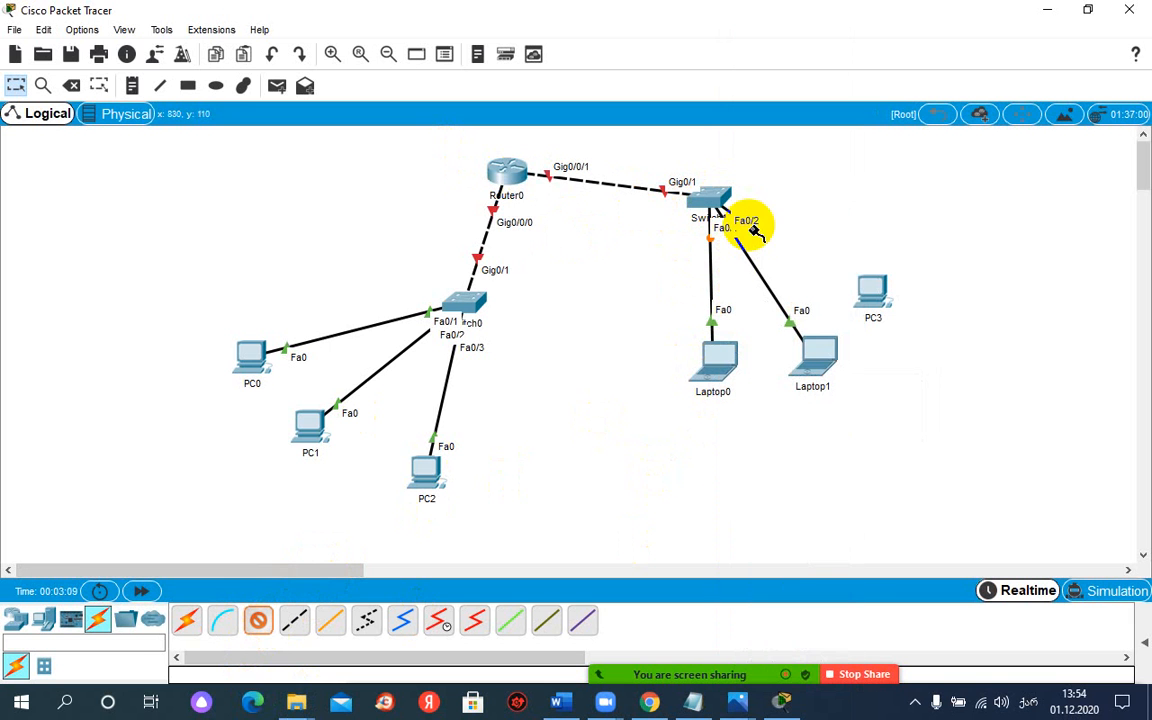
click(870, 290)
click(890, 352)
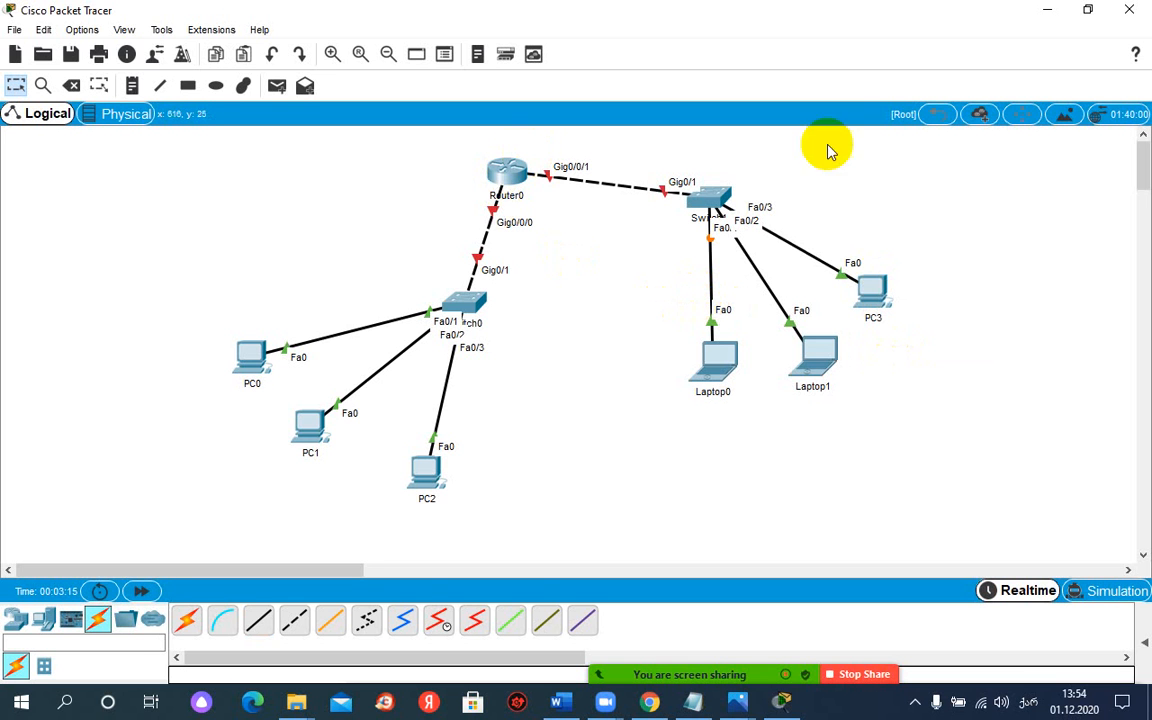
Step: Move Switch0 up and left, then spread PC1 and PC2 out to the right below it
drag(462, 300, 441, 268)
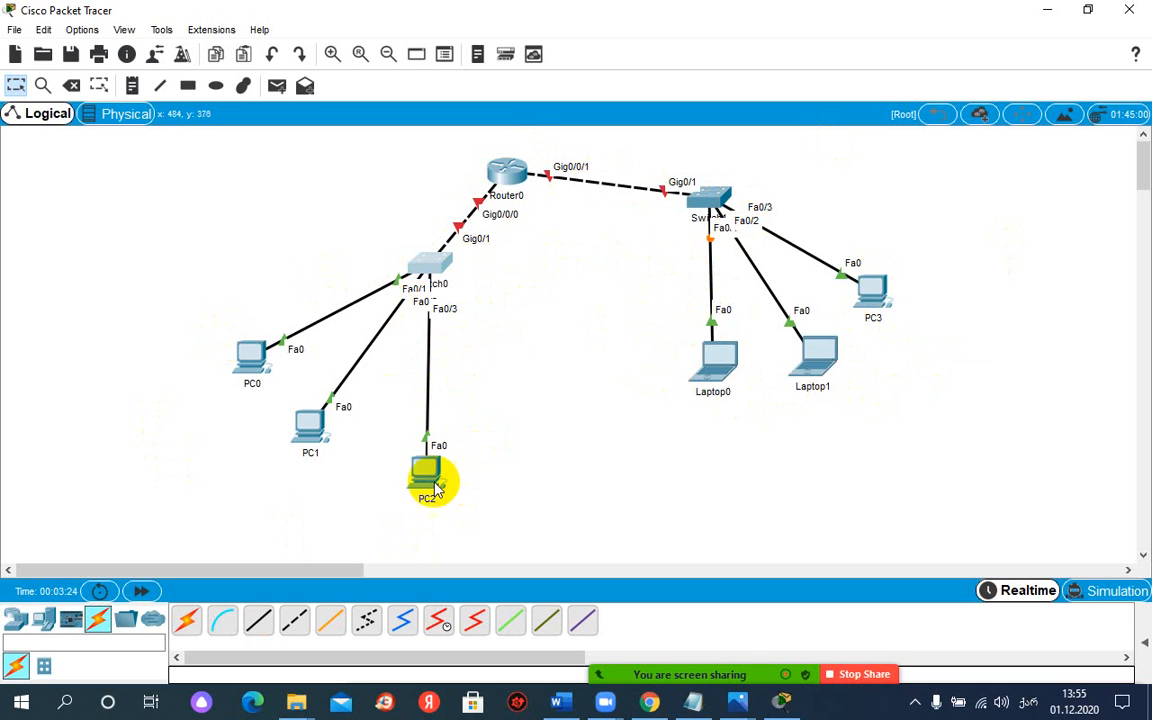
drag(424, 470, 601, 476)
drag(313, 435, 380, 486)
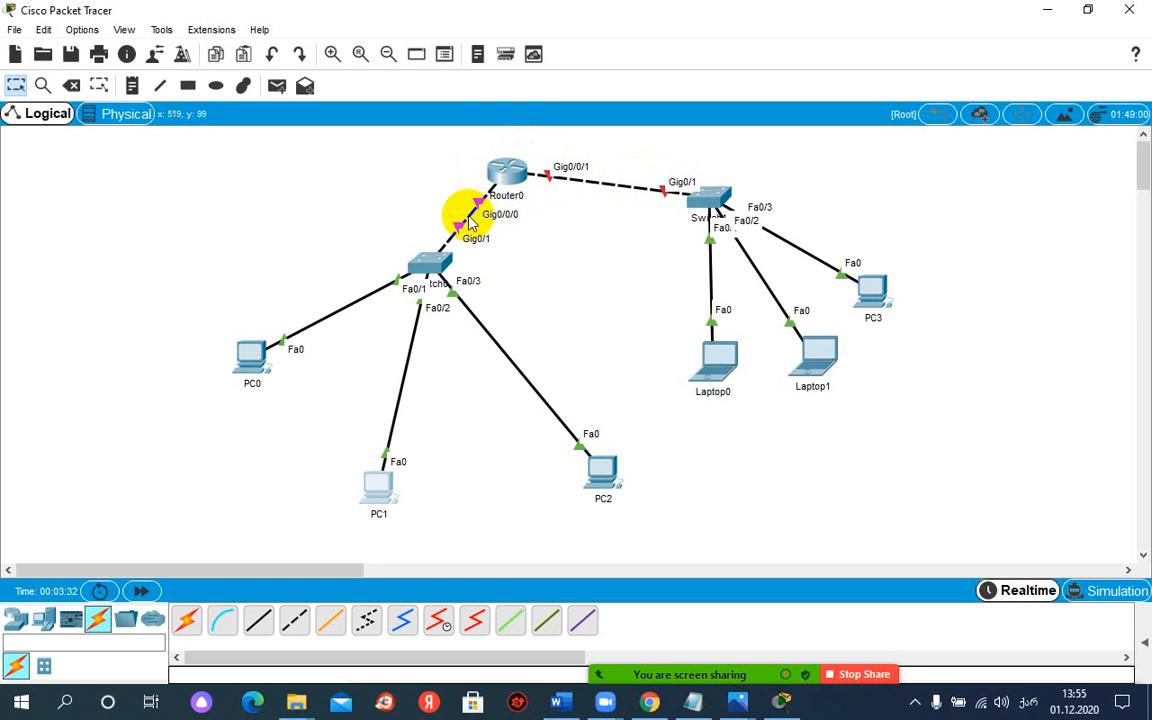
drag(600, 460, 548, 456)
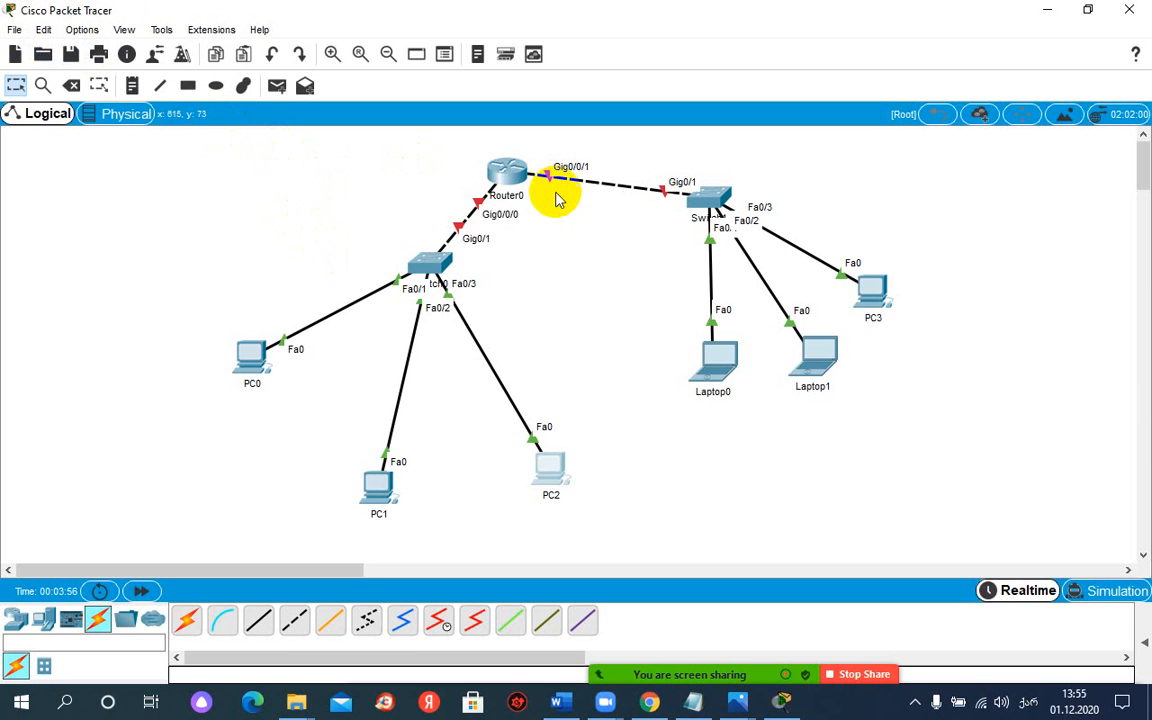
Step: Switch to Chrome and open the Google home page in a new tab, ready for a search
mouse_move(646, 700)
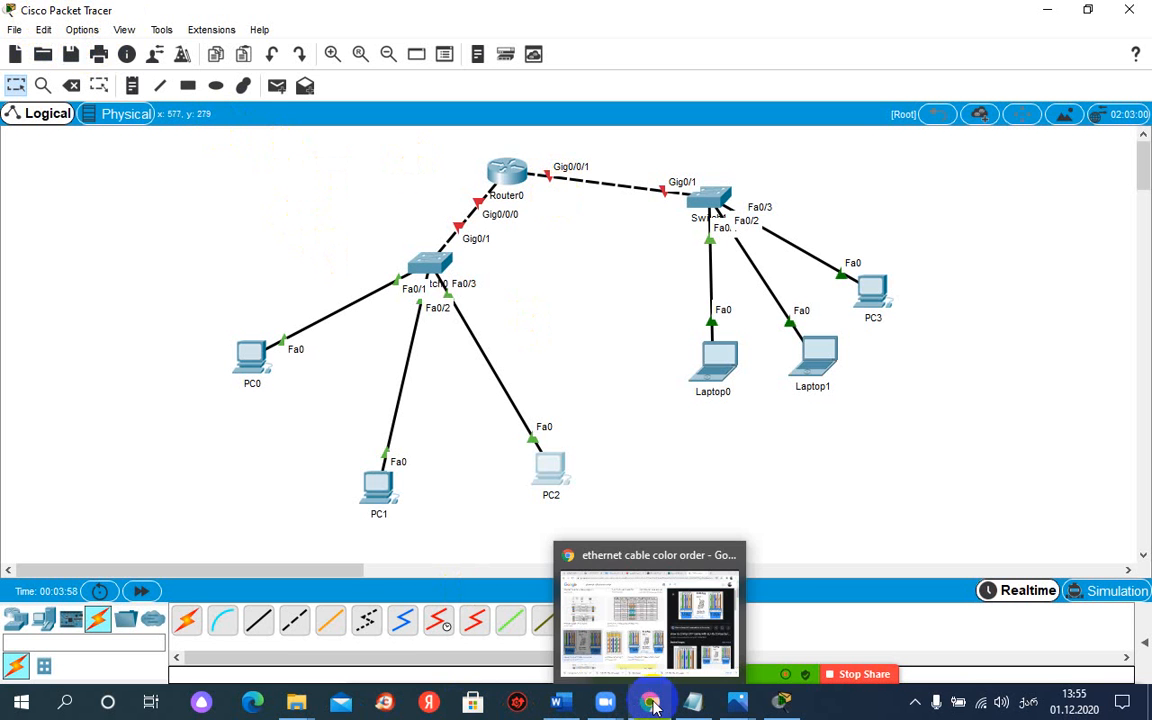
click(646, 640)
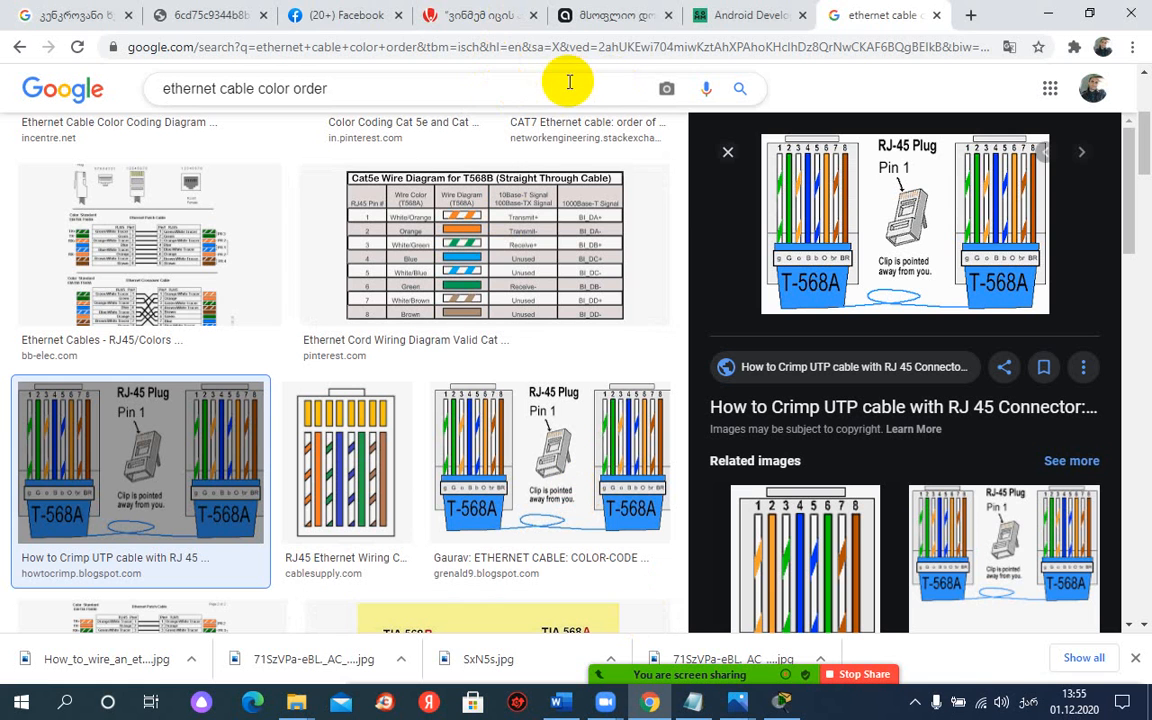
click(969, 16)
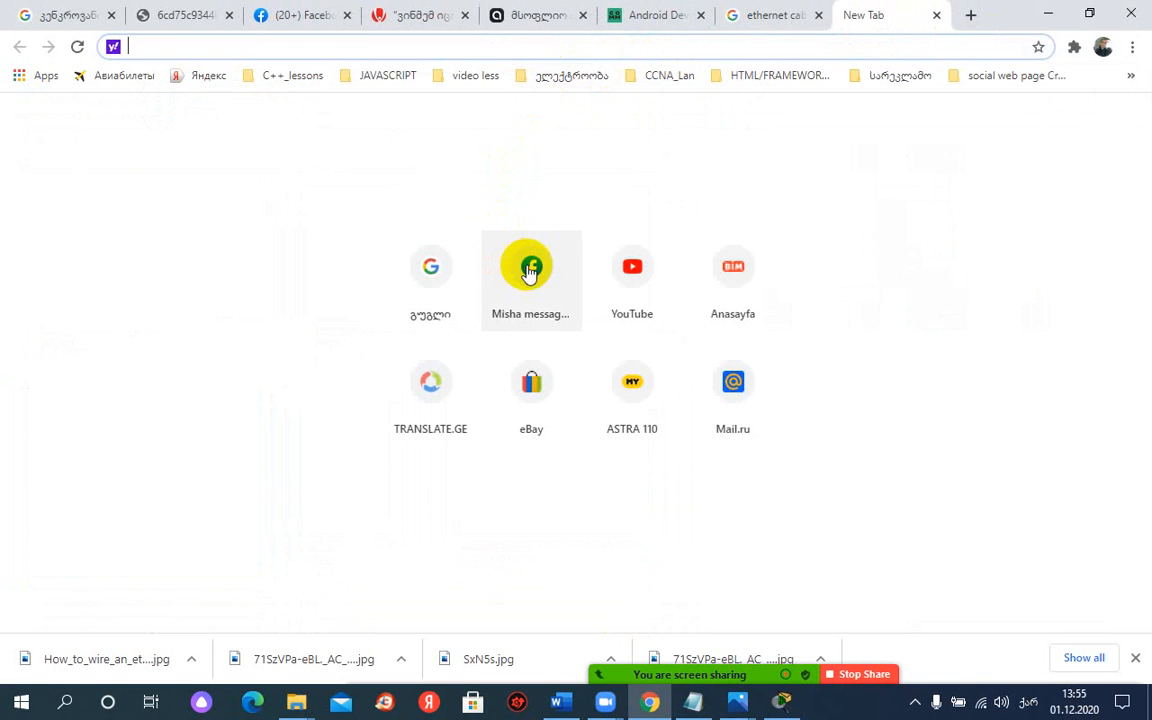
click(443, 276)
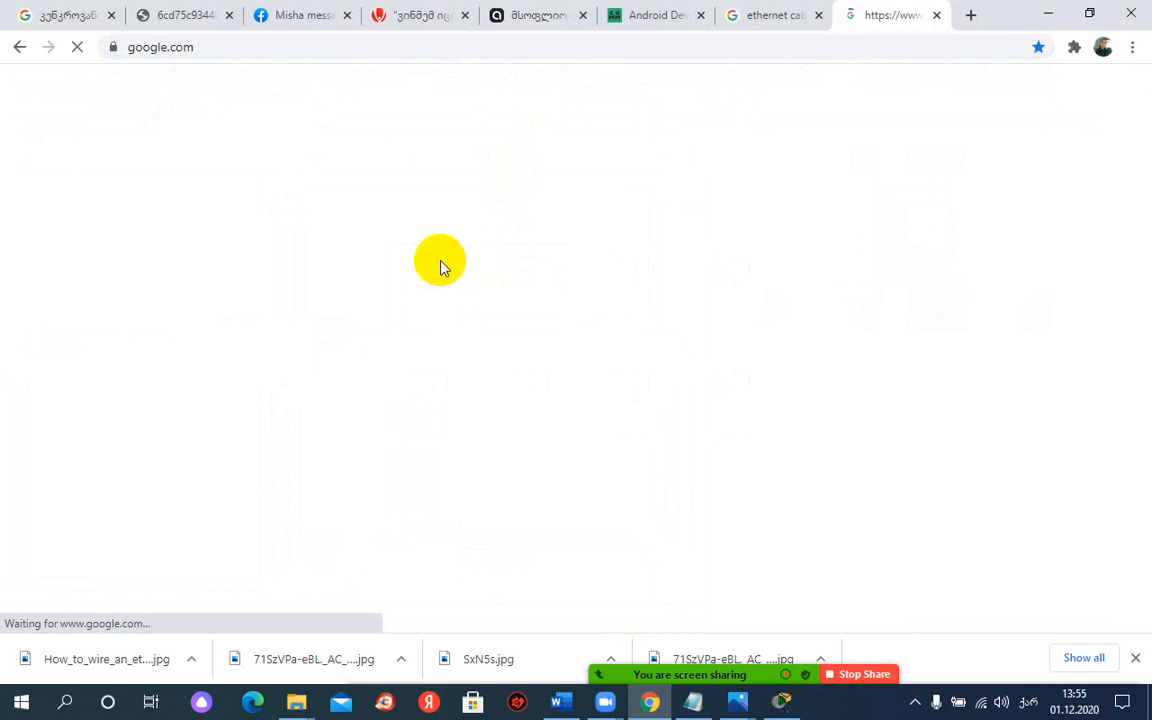
click(419, 327)
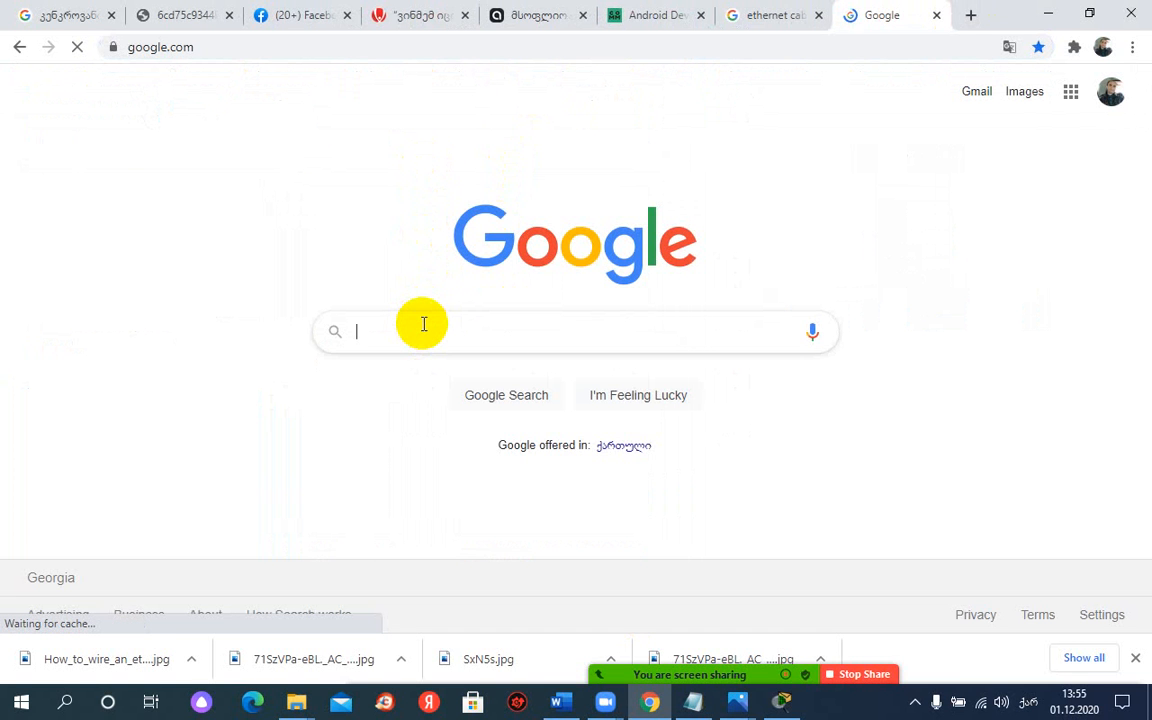
Step: Search Google for "cisco packet tracer 7.2.1"
text(ცისცო)
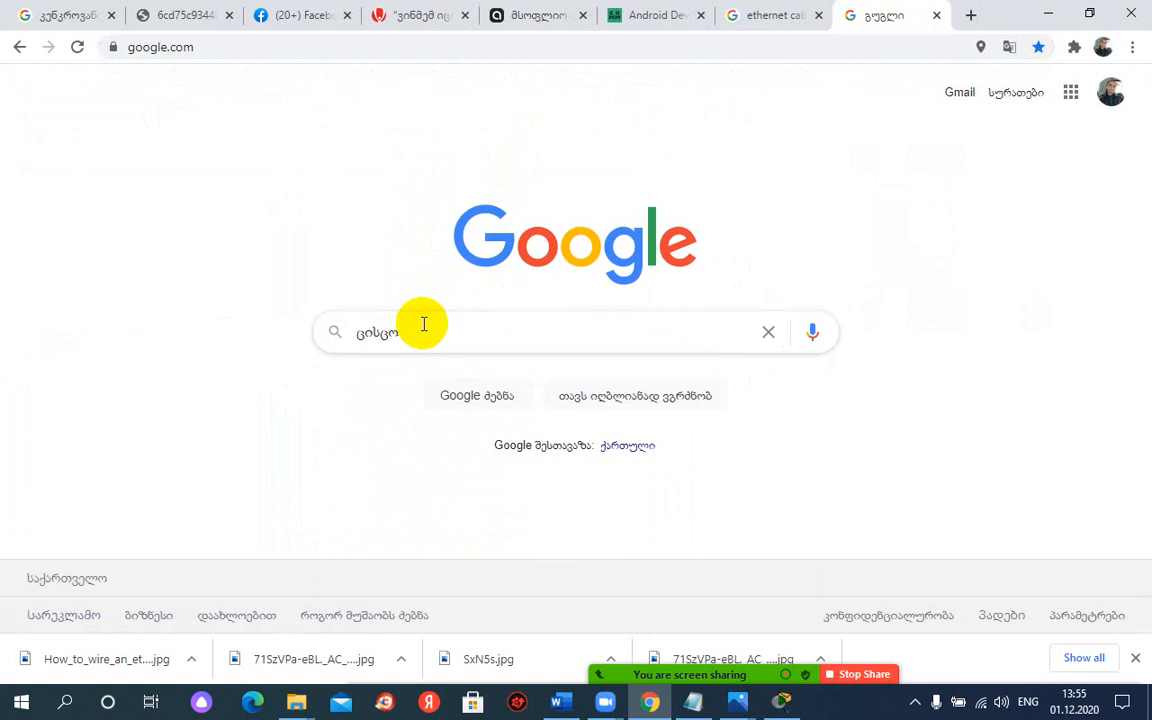
key(BackSpace)
key(BackSpace)
key(BackSpace)
key(BackSpace)
key(BackSpace)
text(cu)
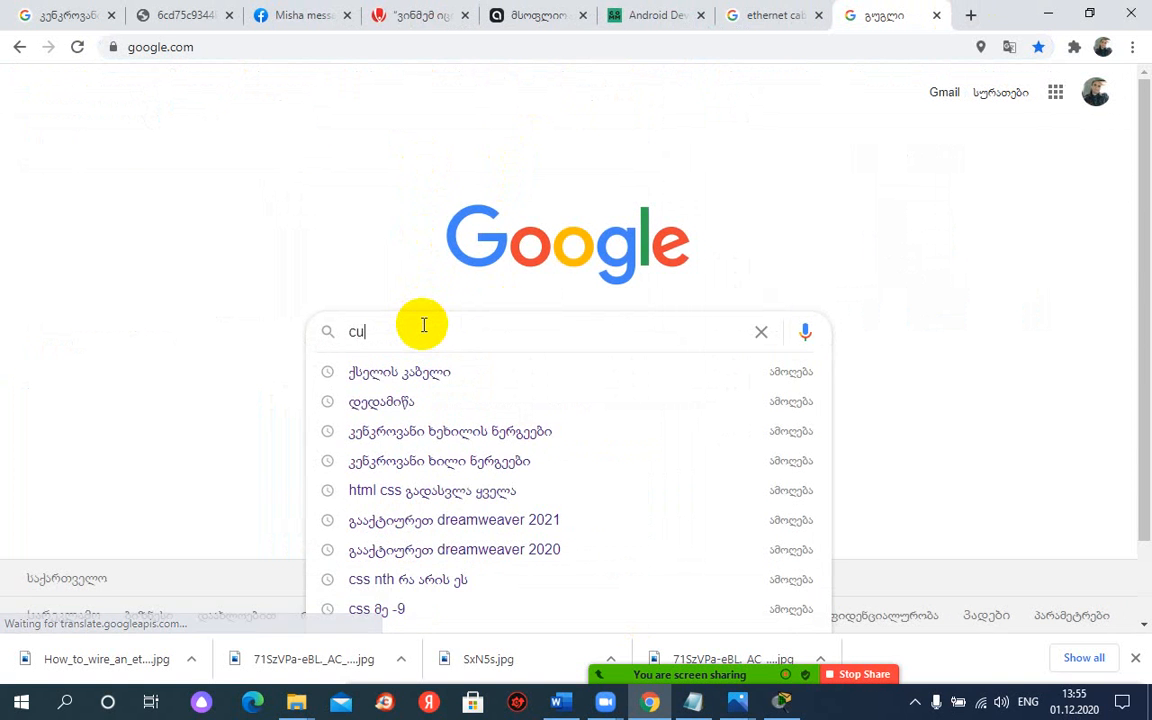
key(BackSpace)
text(isco)
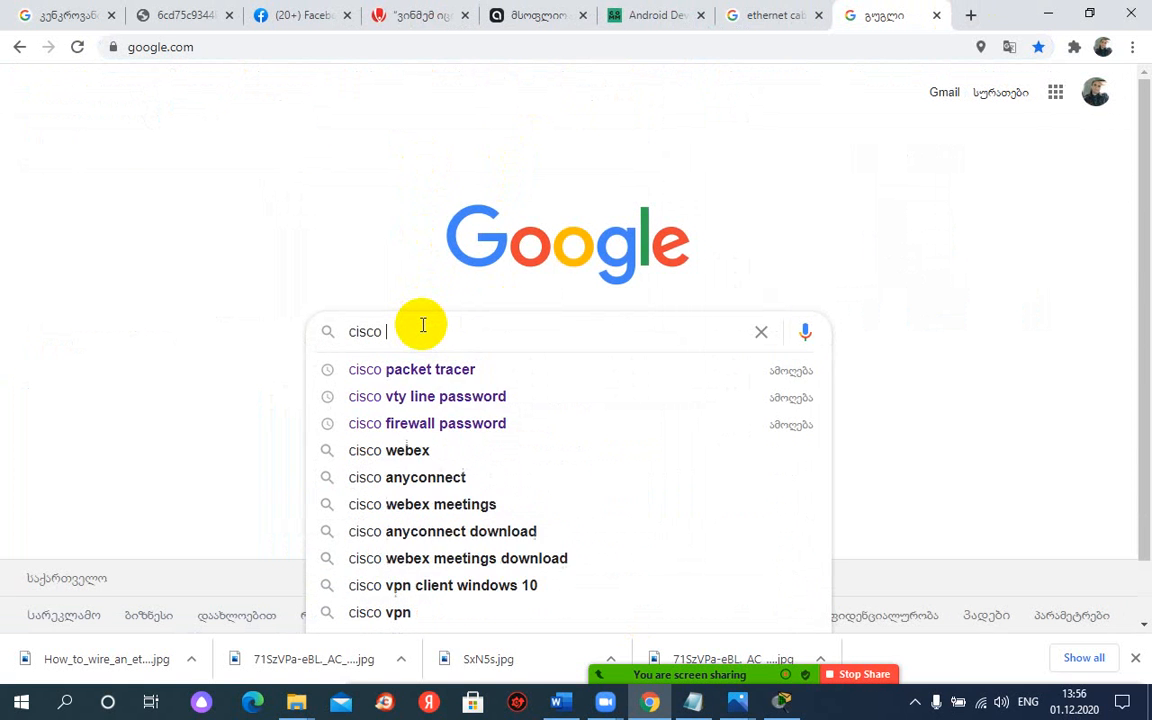
key(Down)
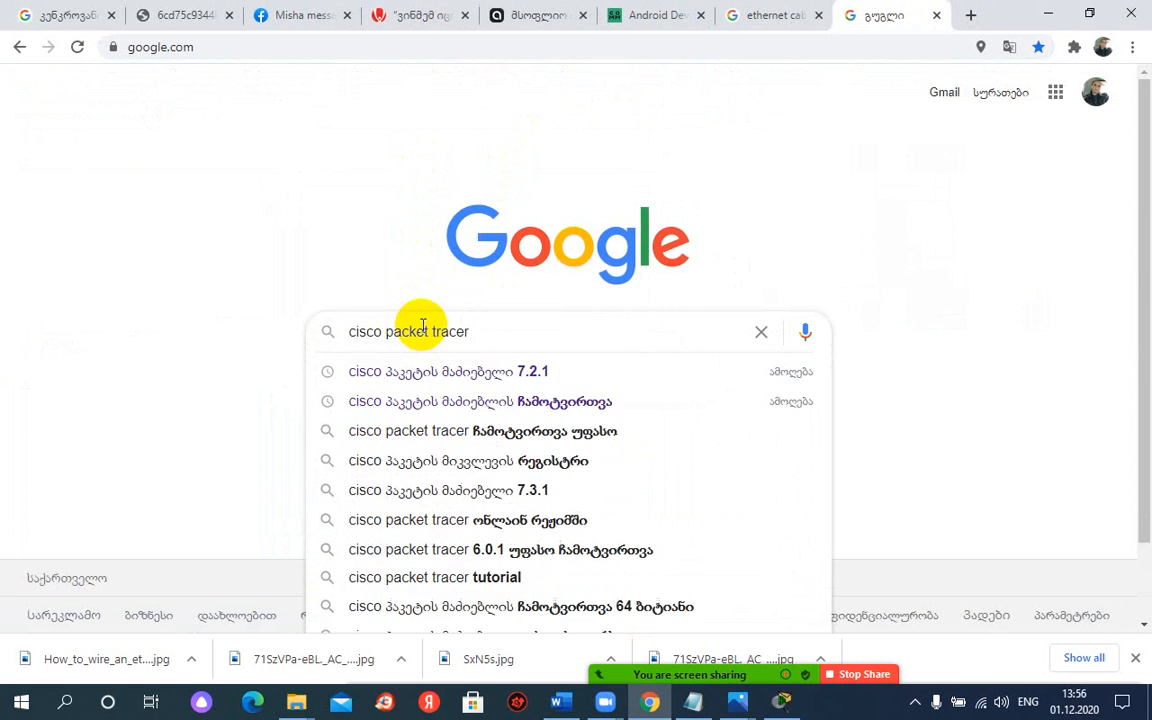
text(7.2.1)
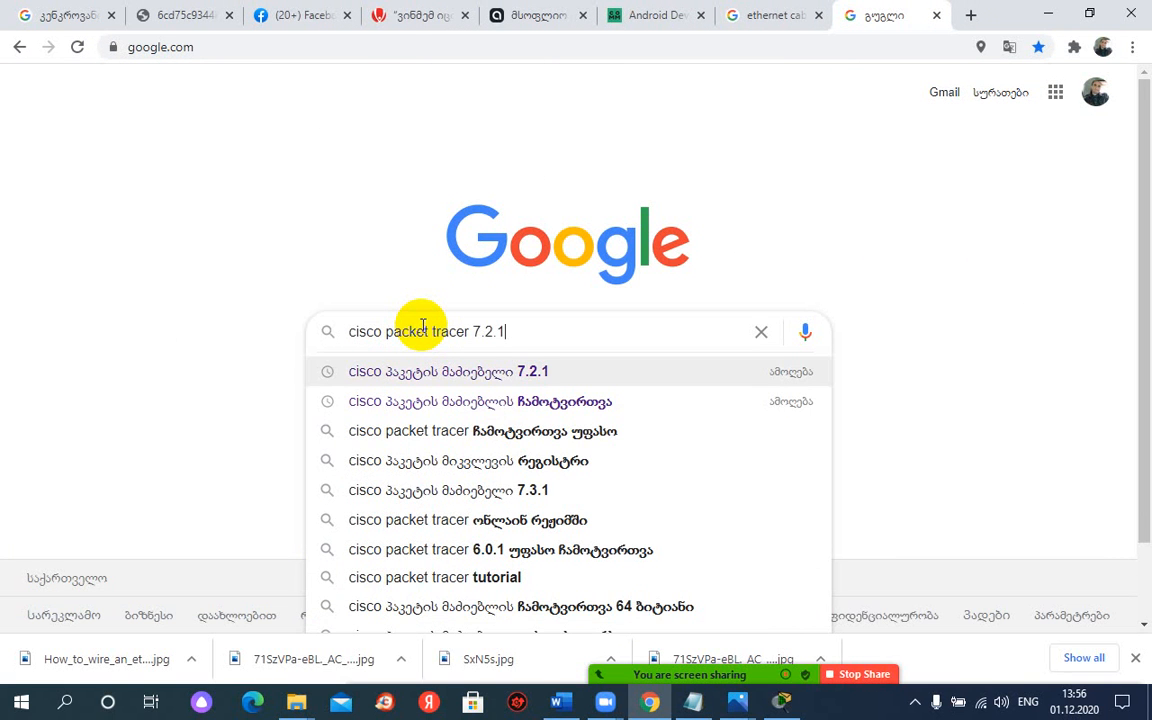
key(Return)
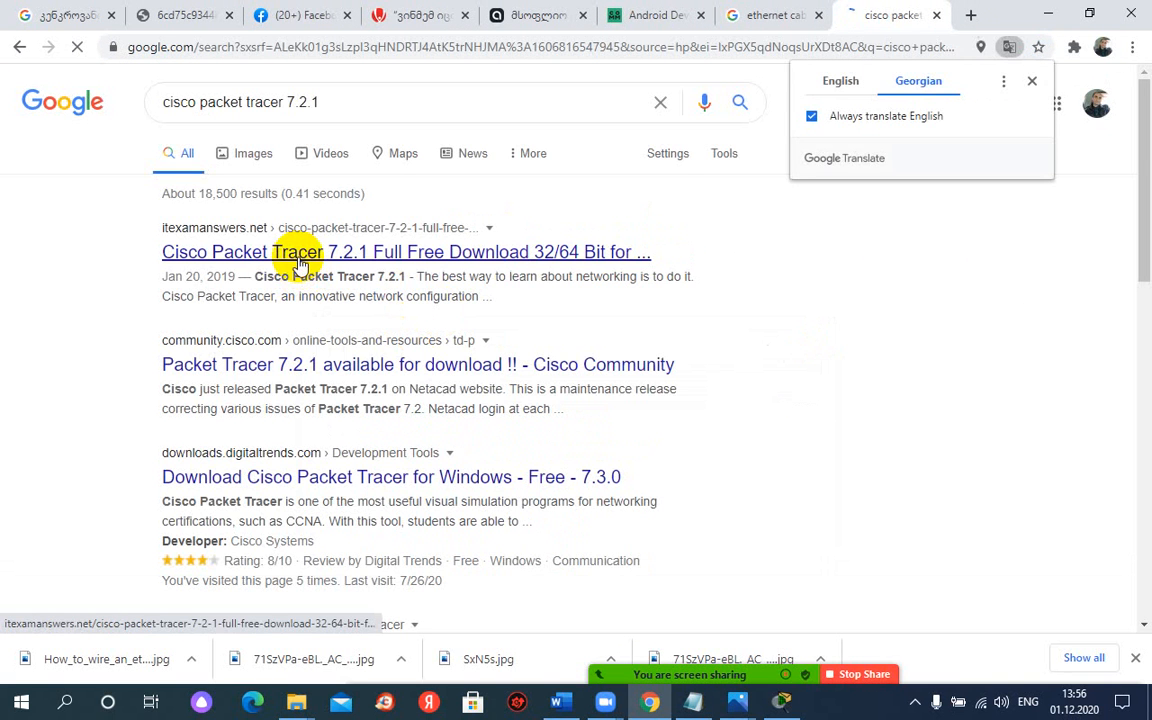
Step: Show the results in English and open the digitaltrends.com result for Cisco Packet Tracer 7.3.0 for Windows, dismissing the meeting time-limit notice
scroll(417, 300, down, 3)
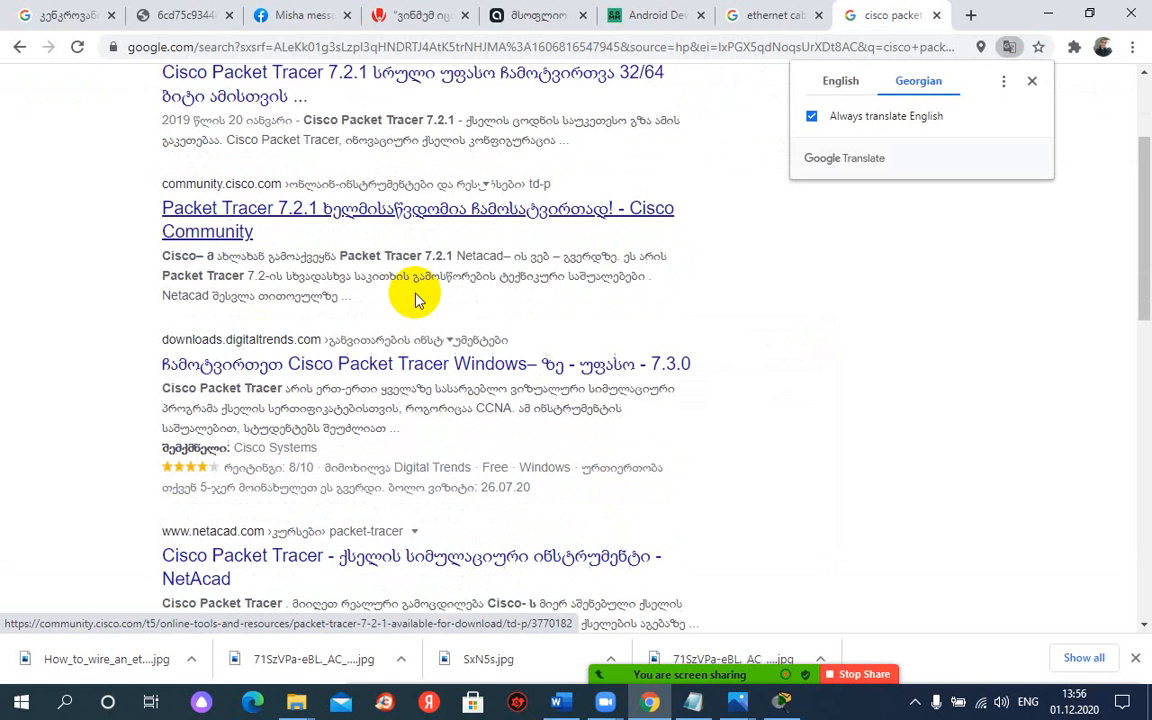
click(828, 88)
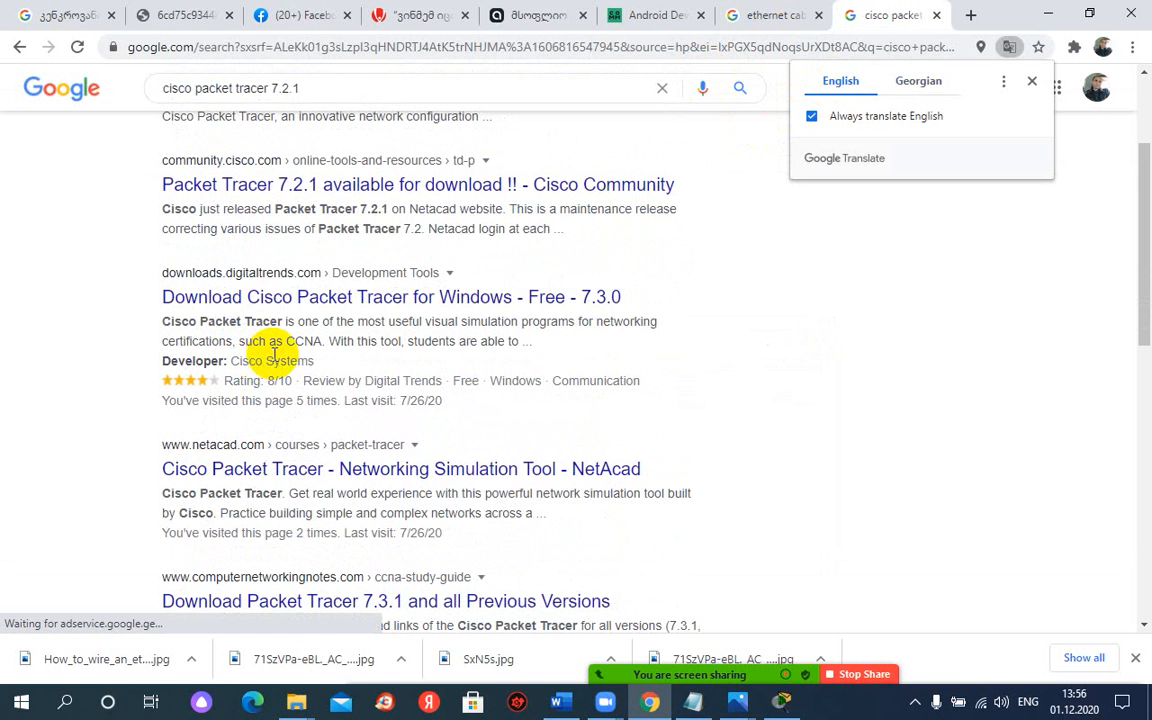
middle_click(278, 292)
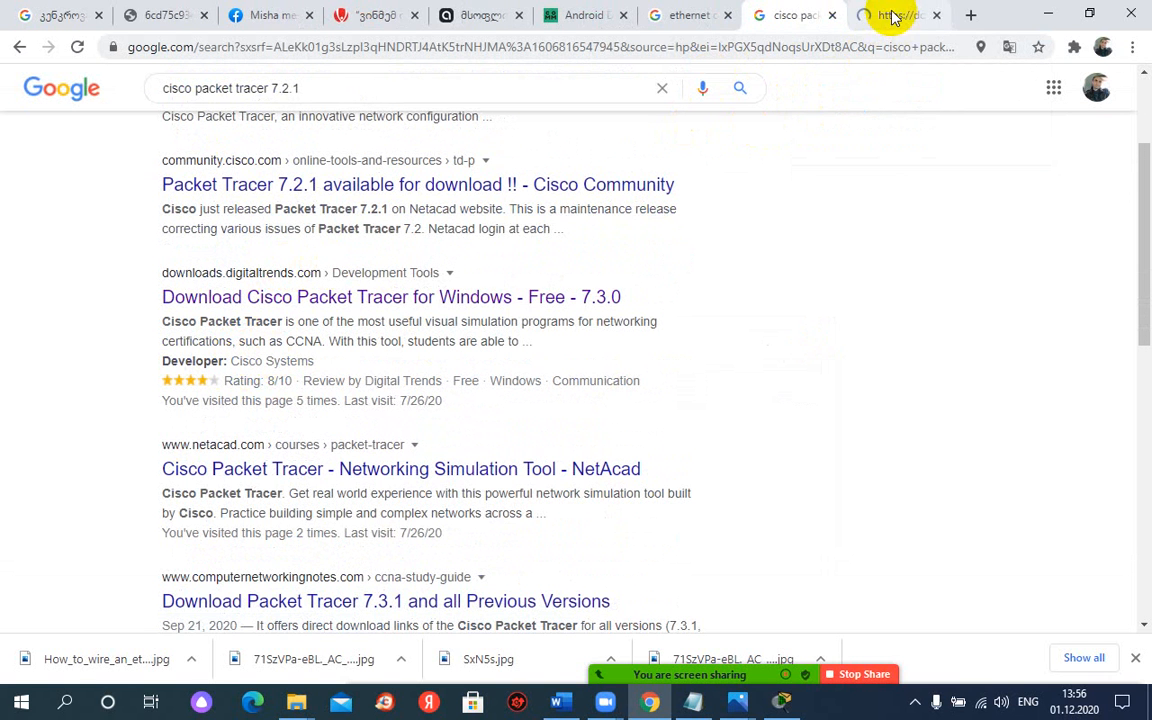
click(892, 16)
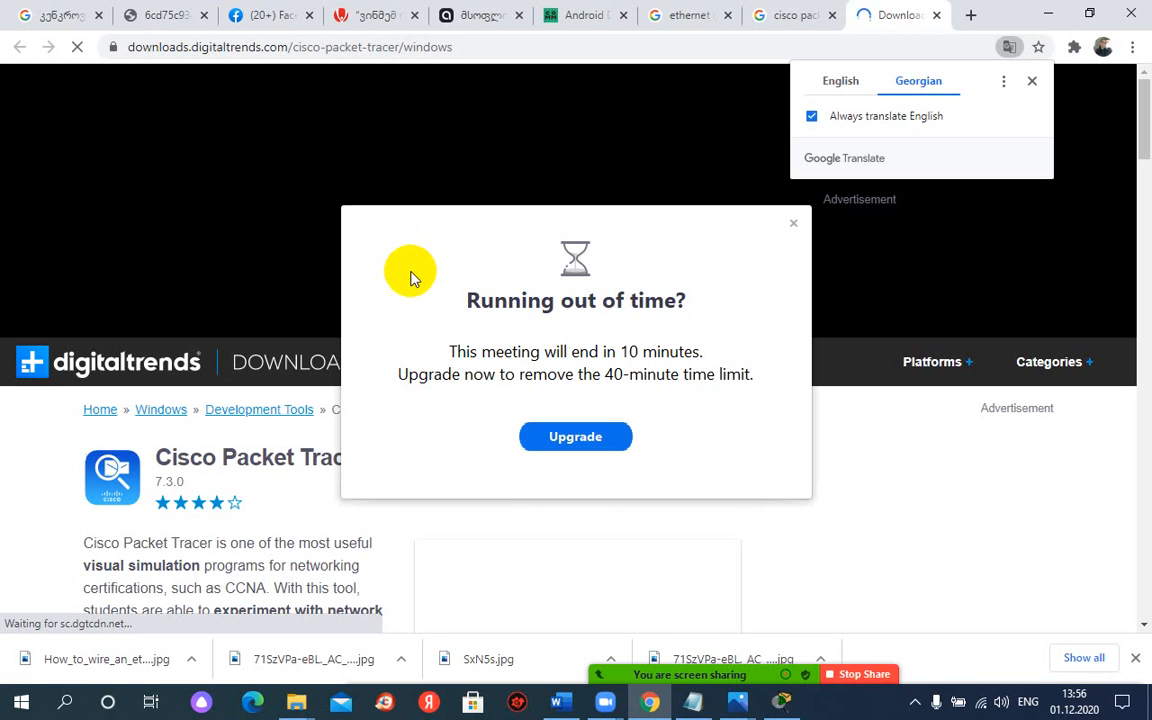
click(793, 224)
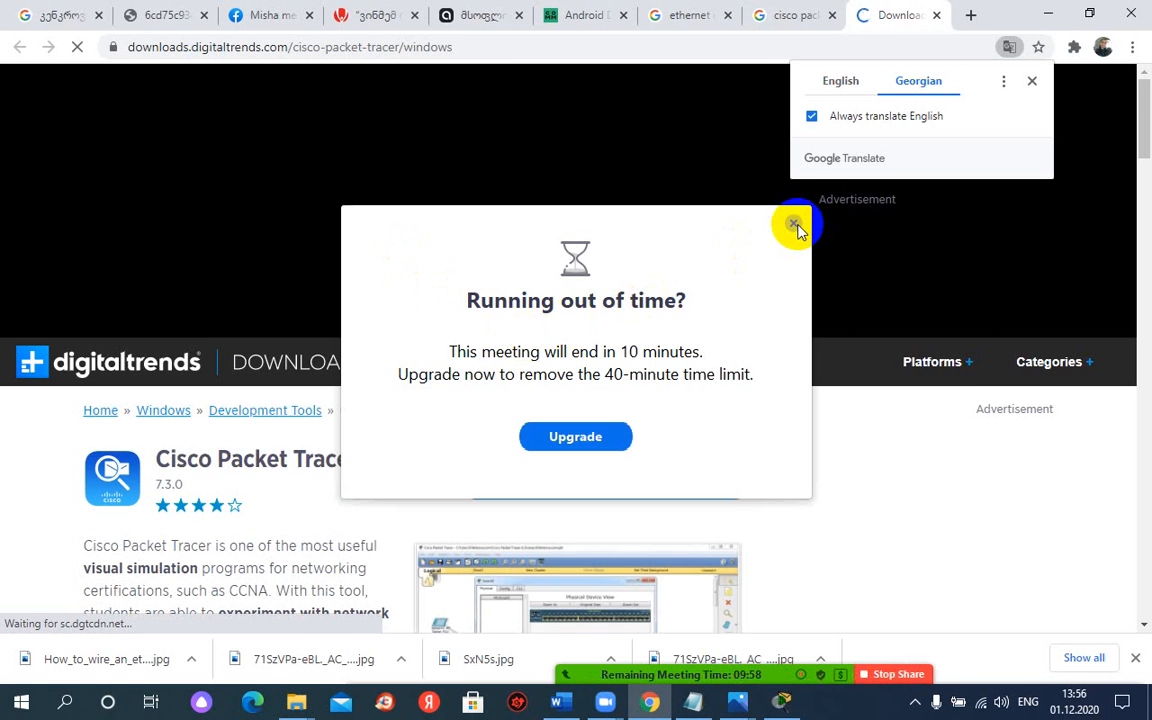
Step: Read through the Cisco Packet Tracer download page in its original English, from the description to the download section
scroll(400, 430, down, 3)
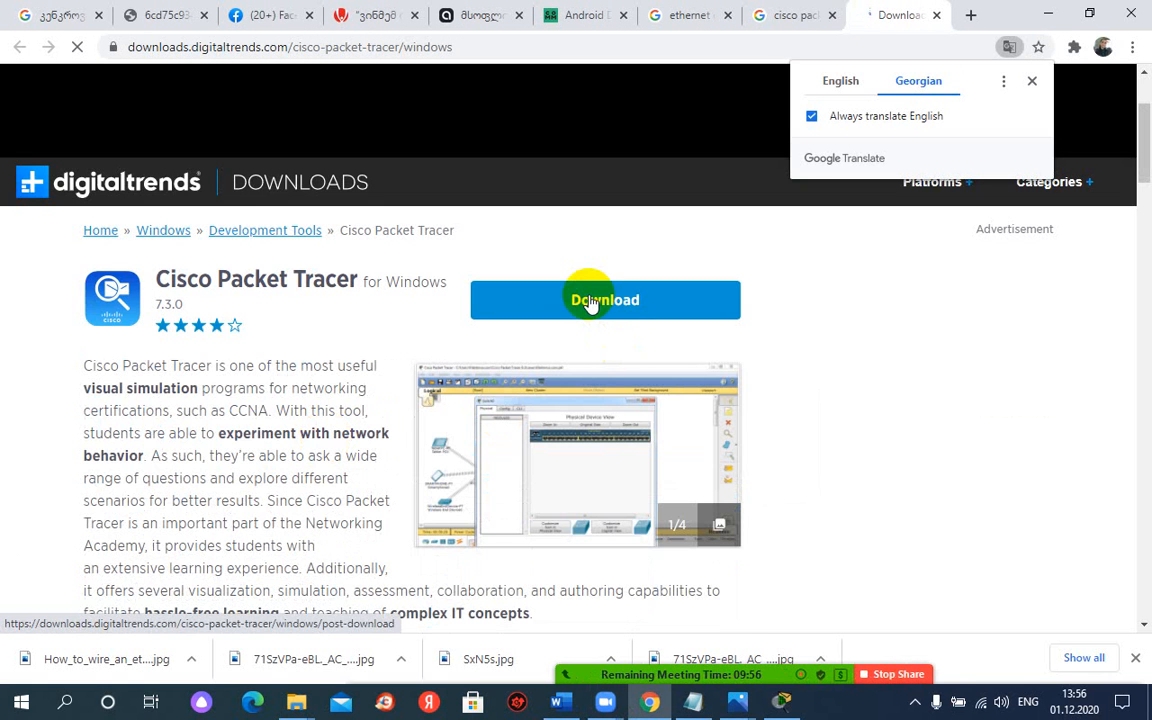
scroll(334, 385, down, 3)
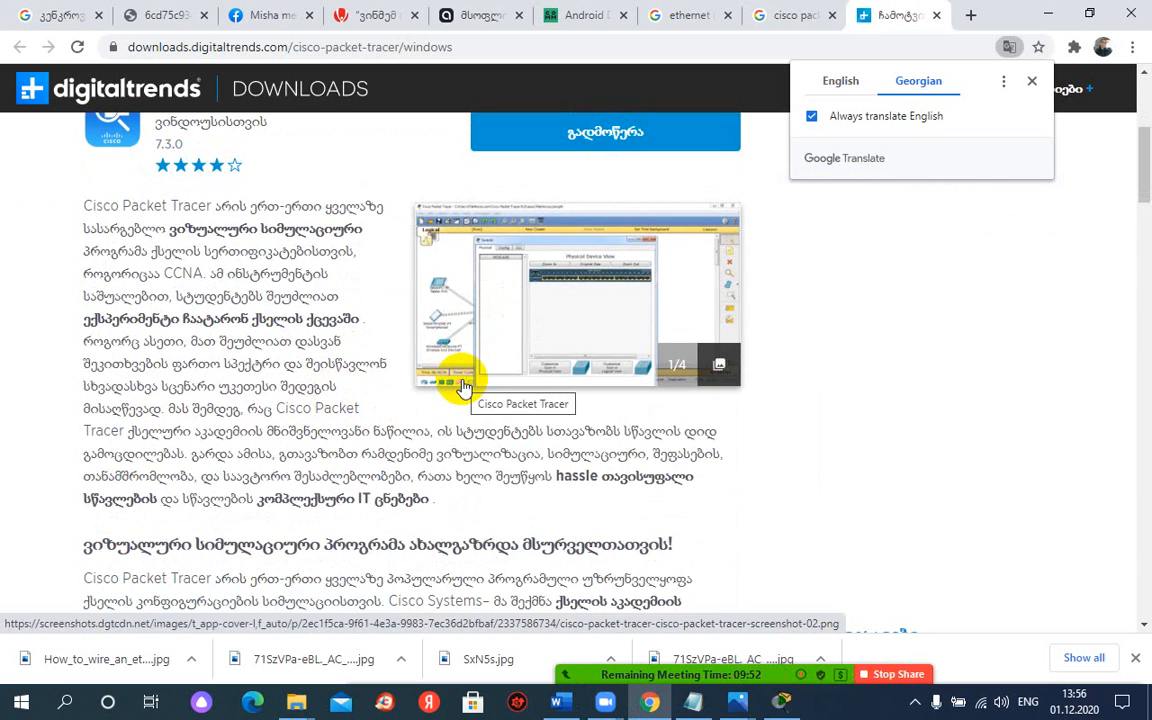
scroll(368, 373, down, 5)
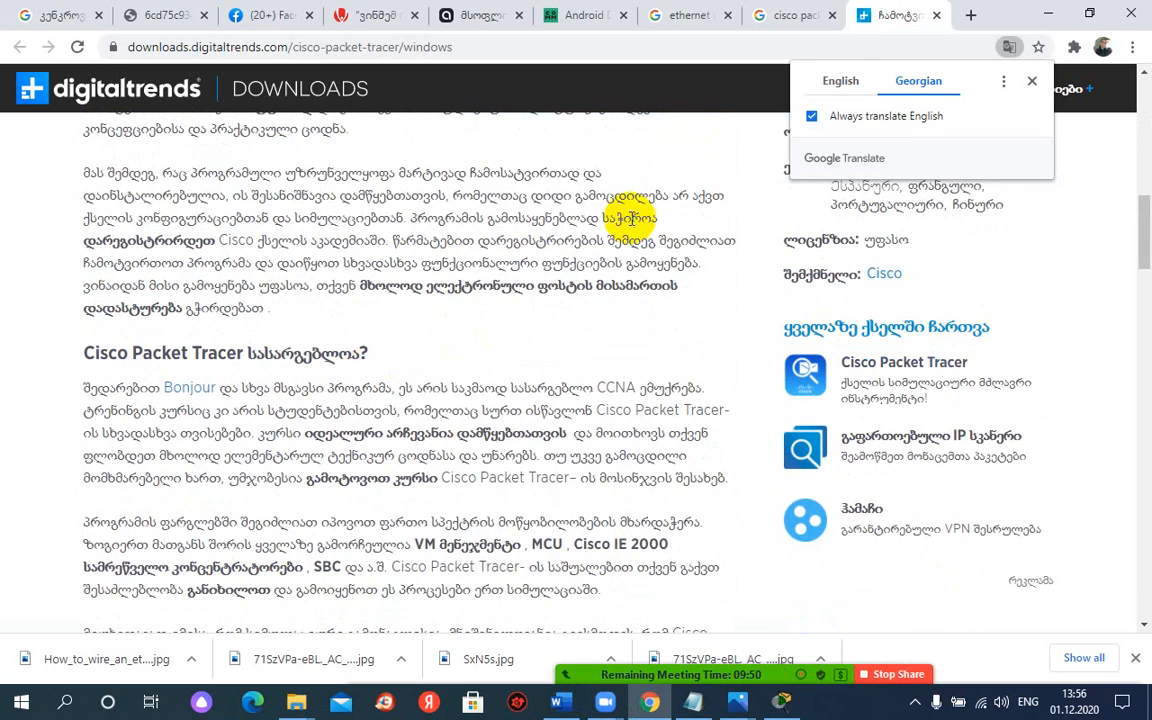
click(843, 86)
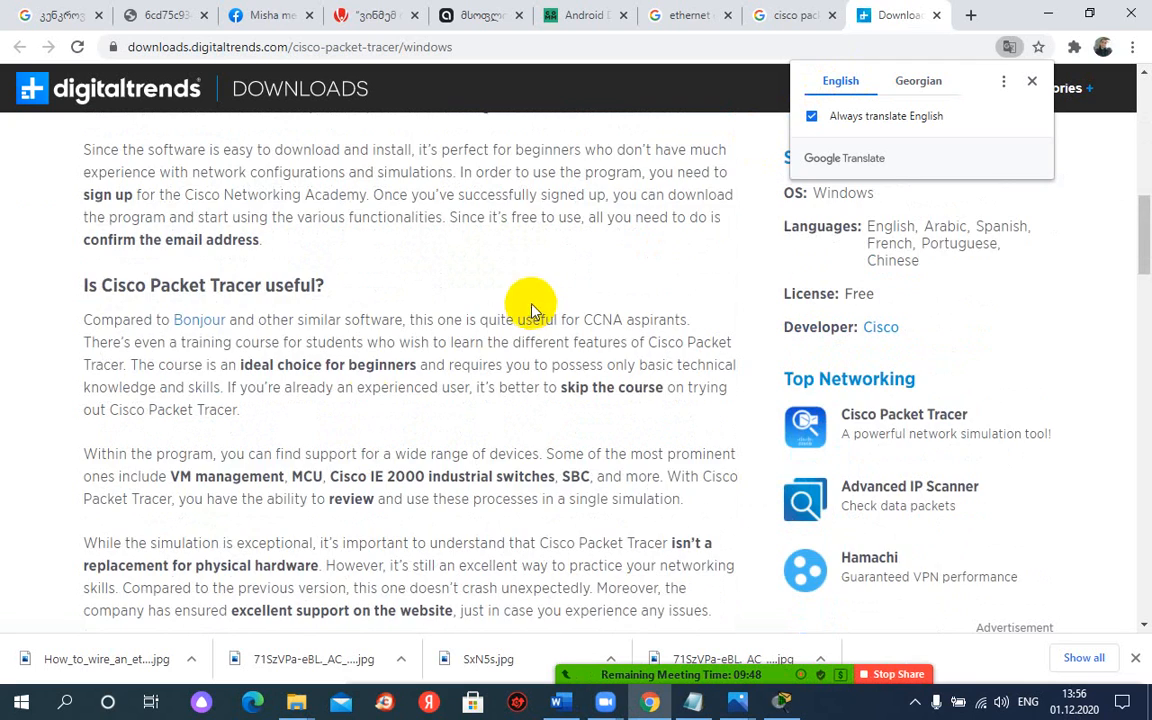
scroll(367, 410, down, 2)
scroll(368, 413, down, 2)
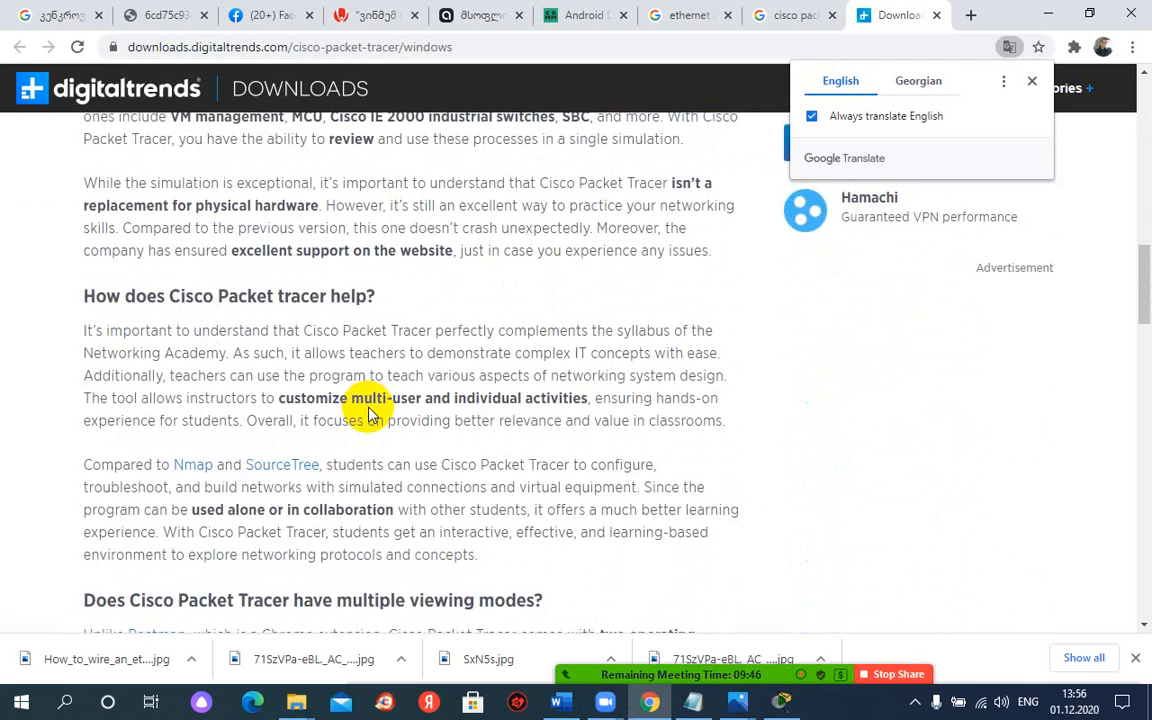
scroll(368, 413, up, 2)
scroll(368, 413, down, 3)
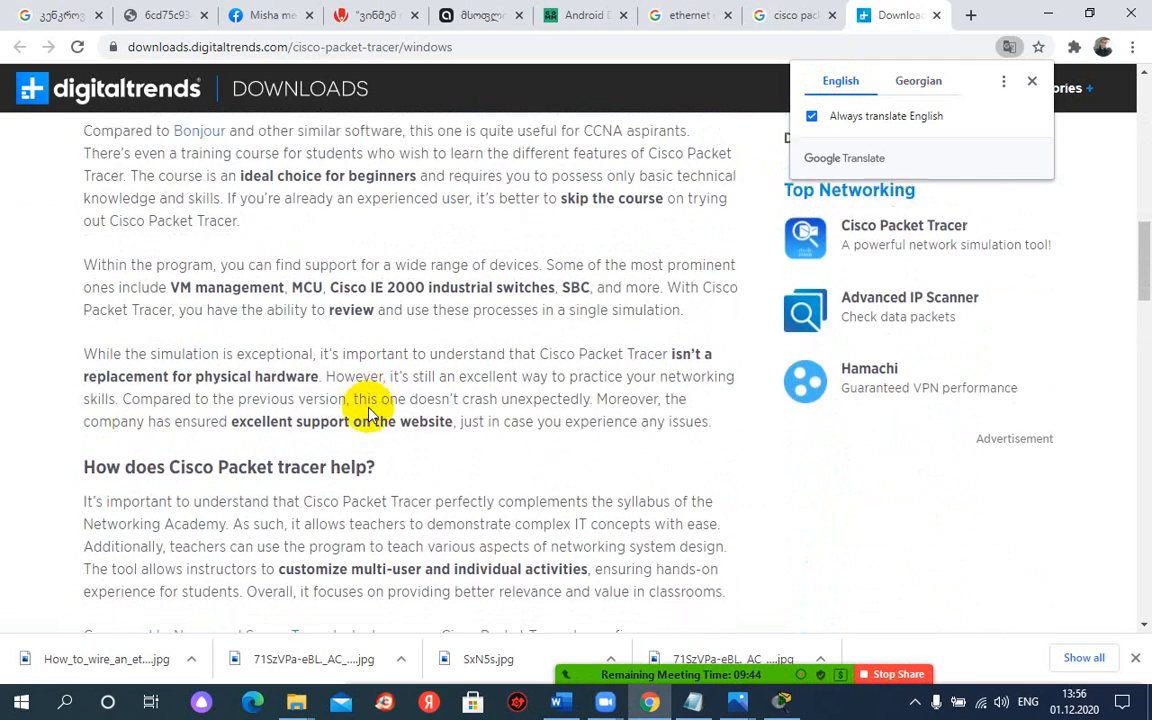
scroll(368, 413, down, 10)
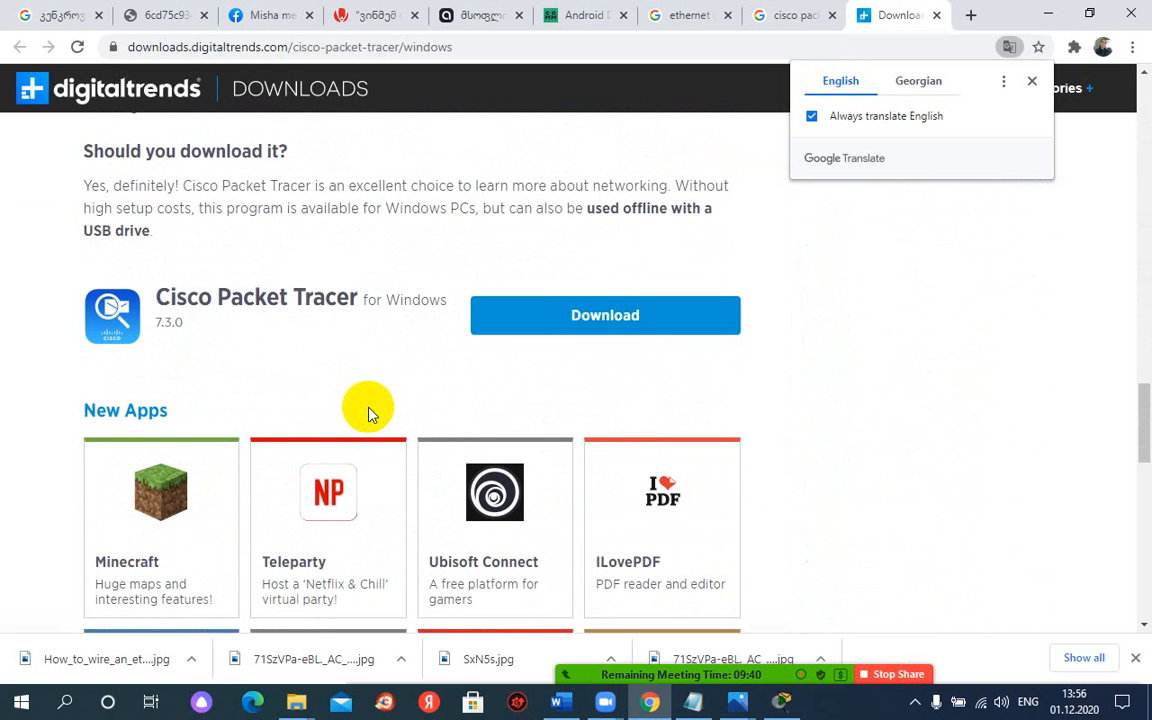
scroll(517, 327, up, 3)
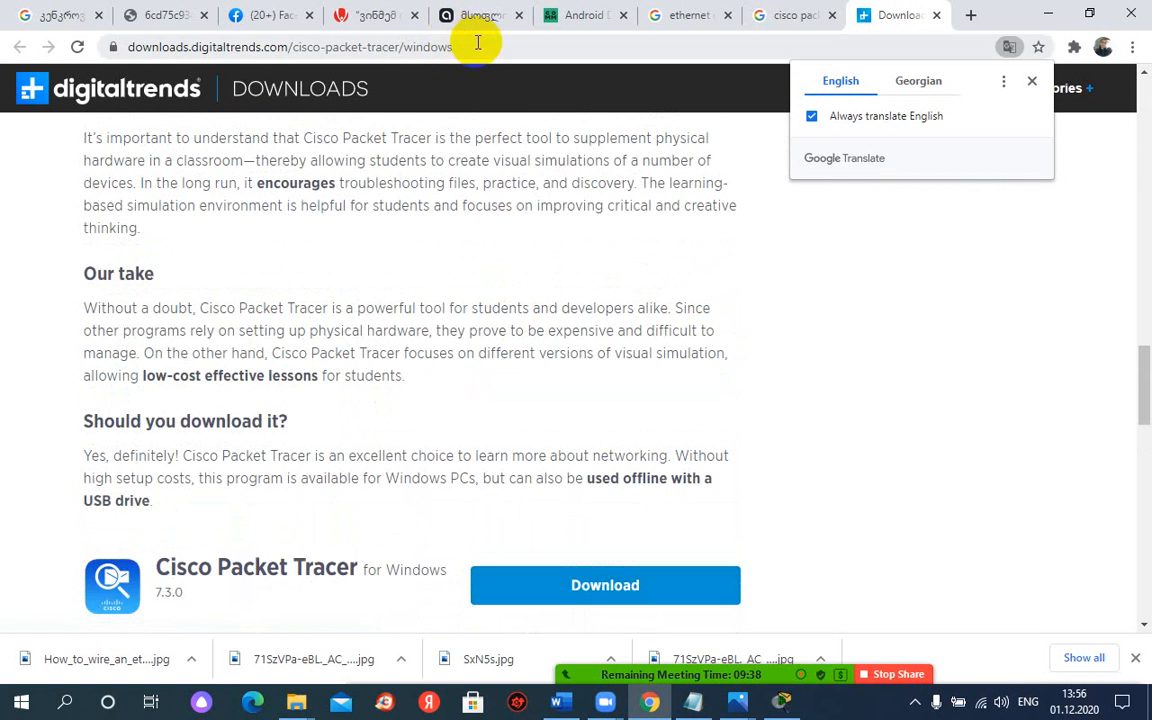
Step: Try to open the website cisco.net in the current tab
click(478, 42)
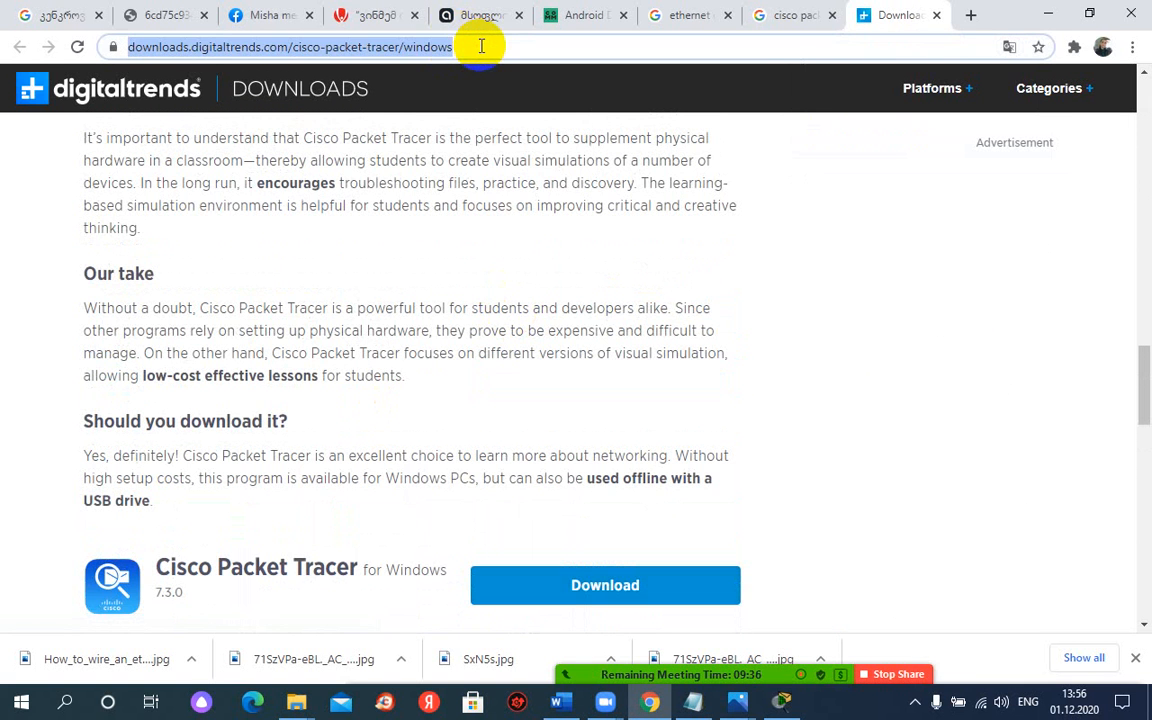
text(cisco)
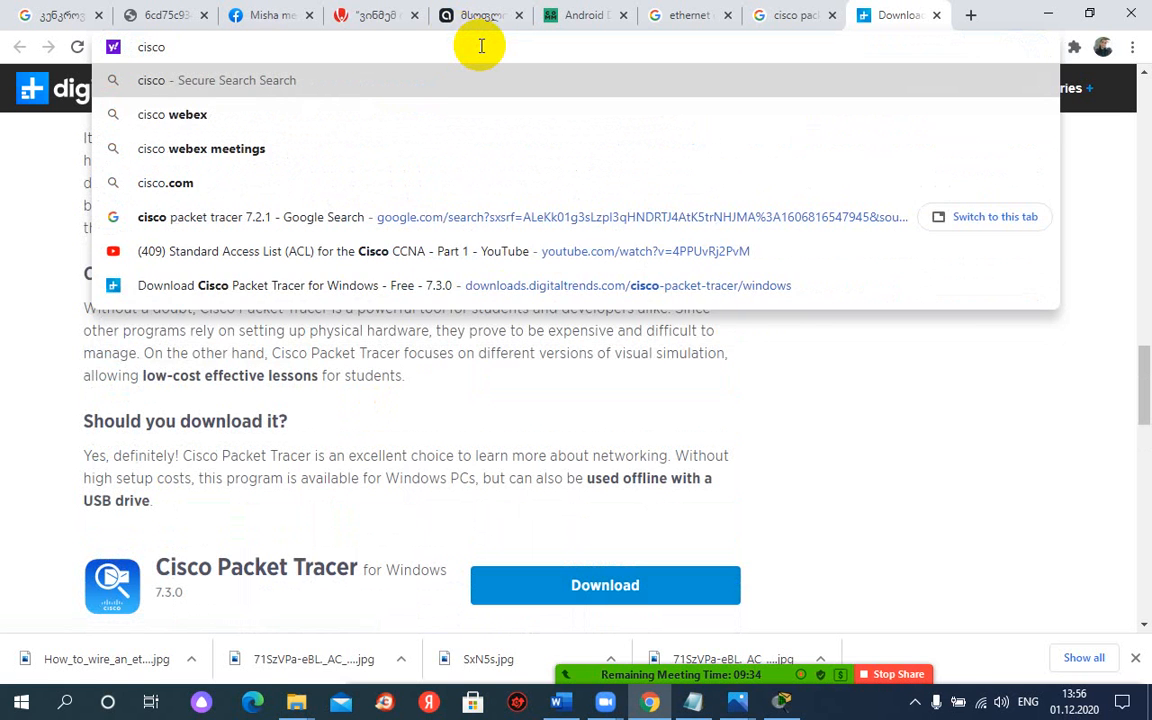
text(.net)
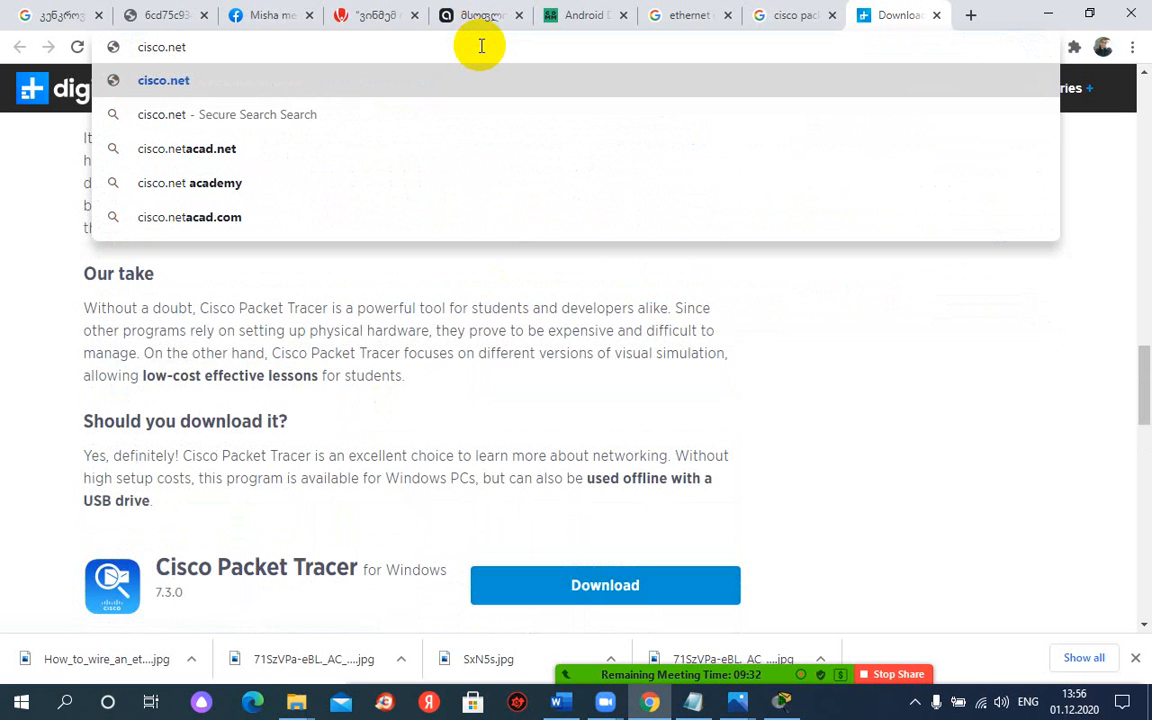
key(Return)
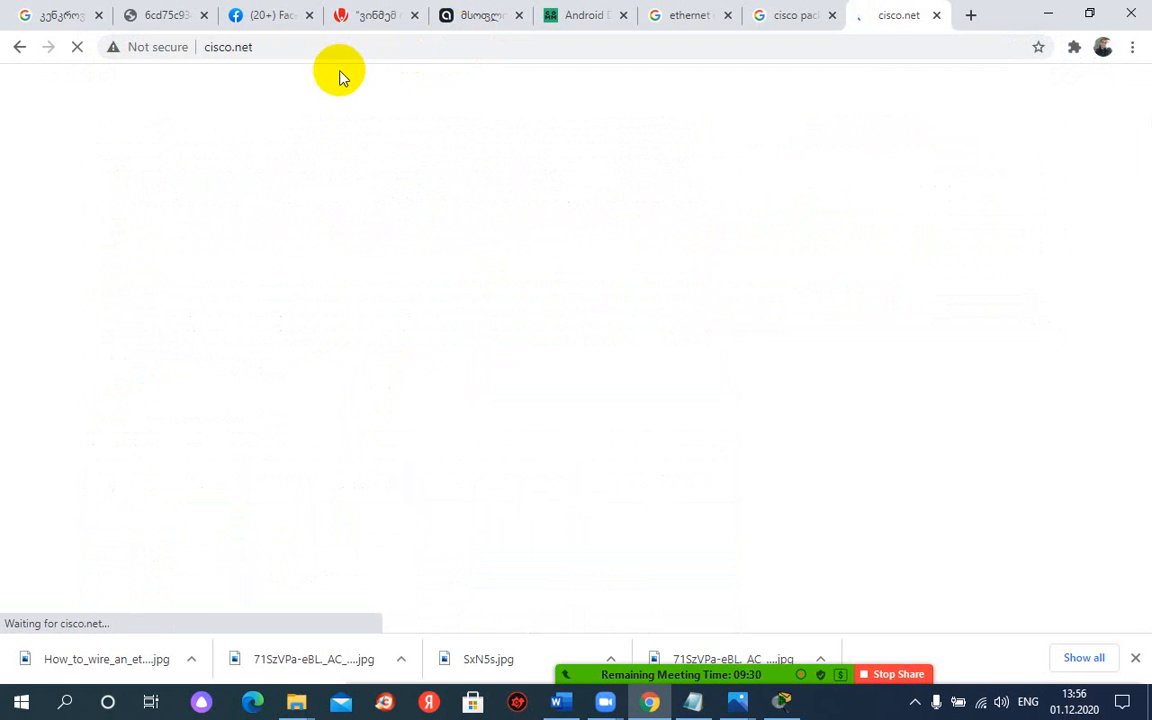
Step: Change the web address to cisco.com and load the site
click(283, 46)
click(288, 44)
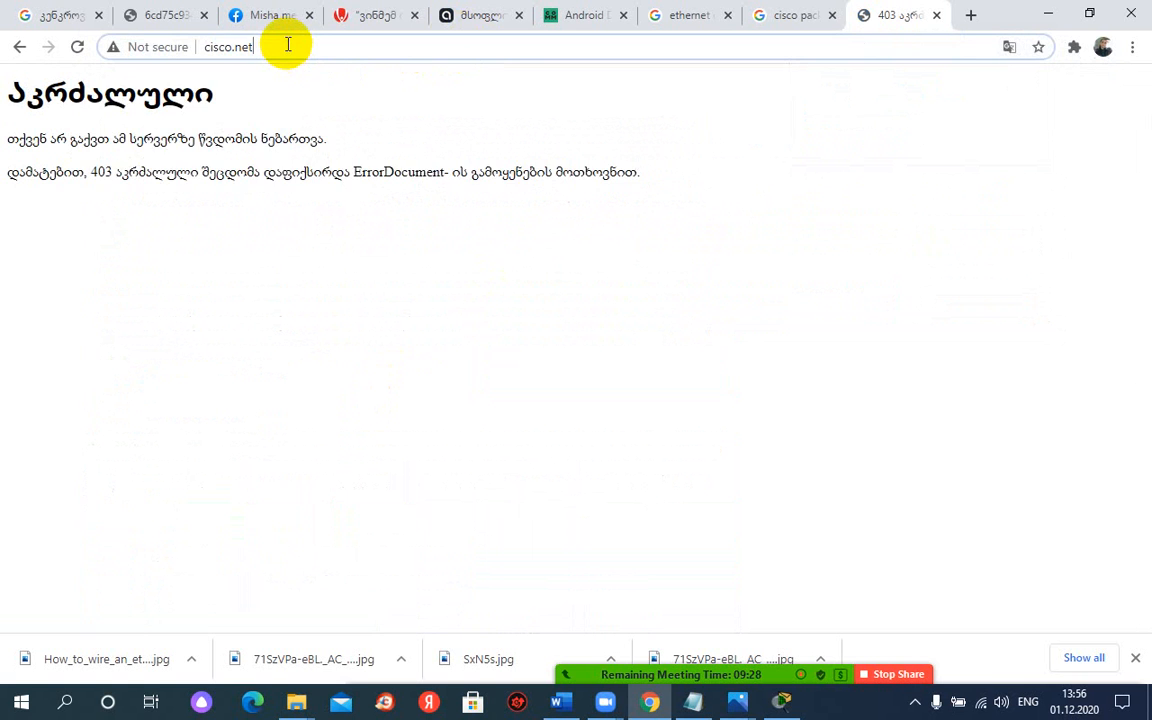
key(BackSpace)
key(BackSpace)
key(BackSpace)
text(c)
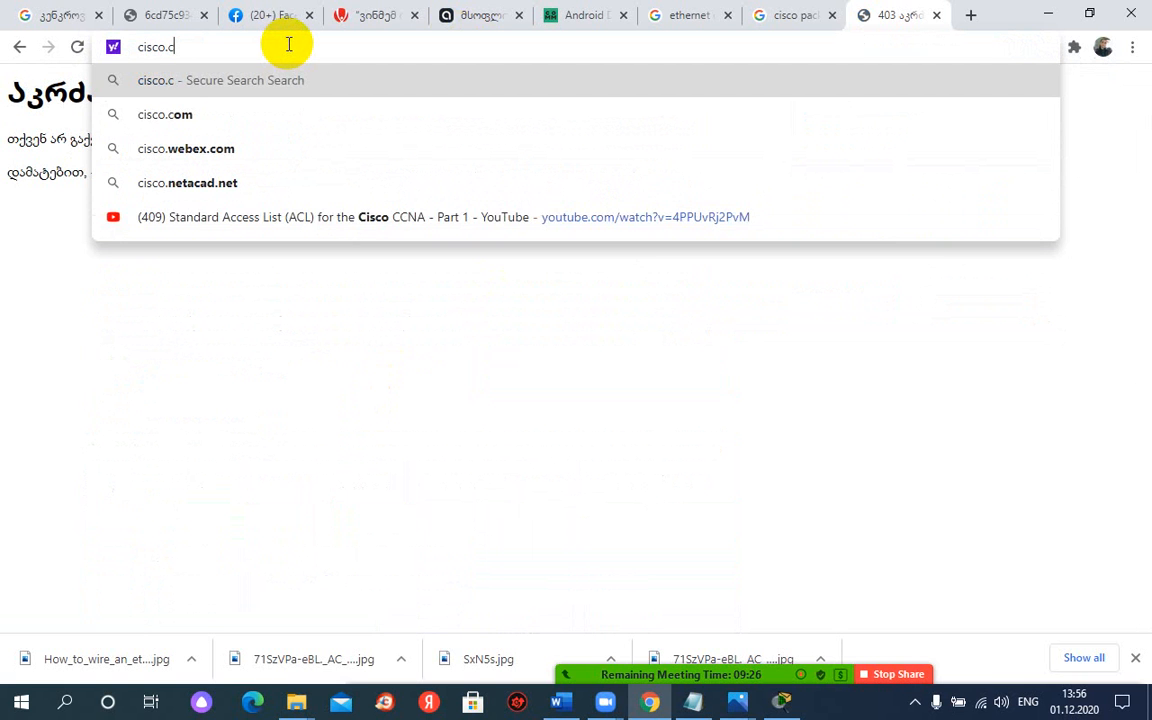
text(om)
key(Return)
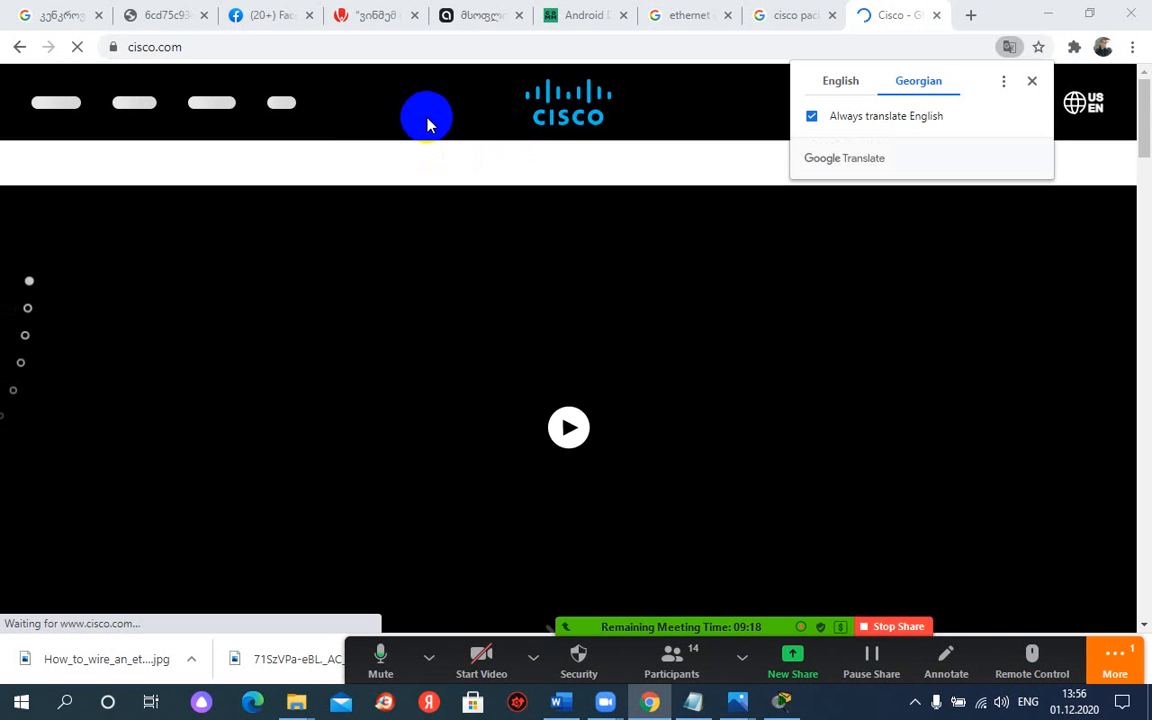
Step: Show the Cisco home page in its original English and look over it
click(838, 81)
click(685, 97)
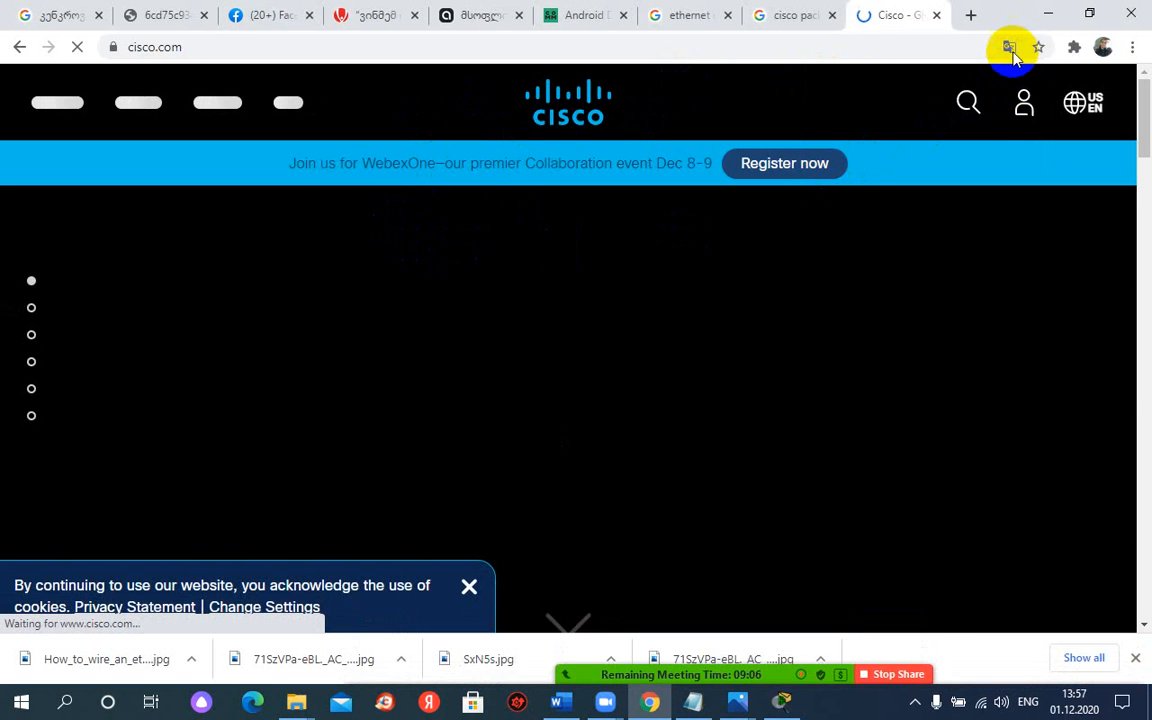
scroll(425, 388, down, 3)
scroll(425, 388, up, 3)
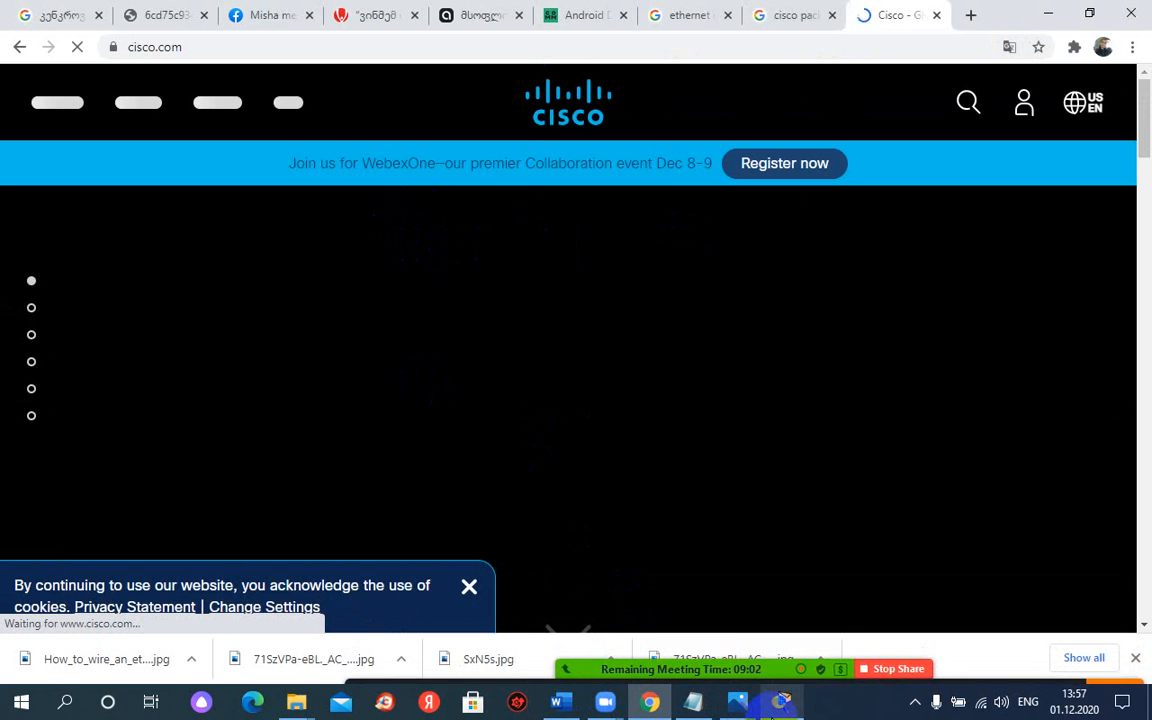
Step: Switch back to Cisco Packet Tracer and inspect PC0's port and address summary
mouse_move(782, 702)
click(786, 627)
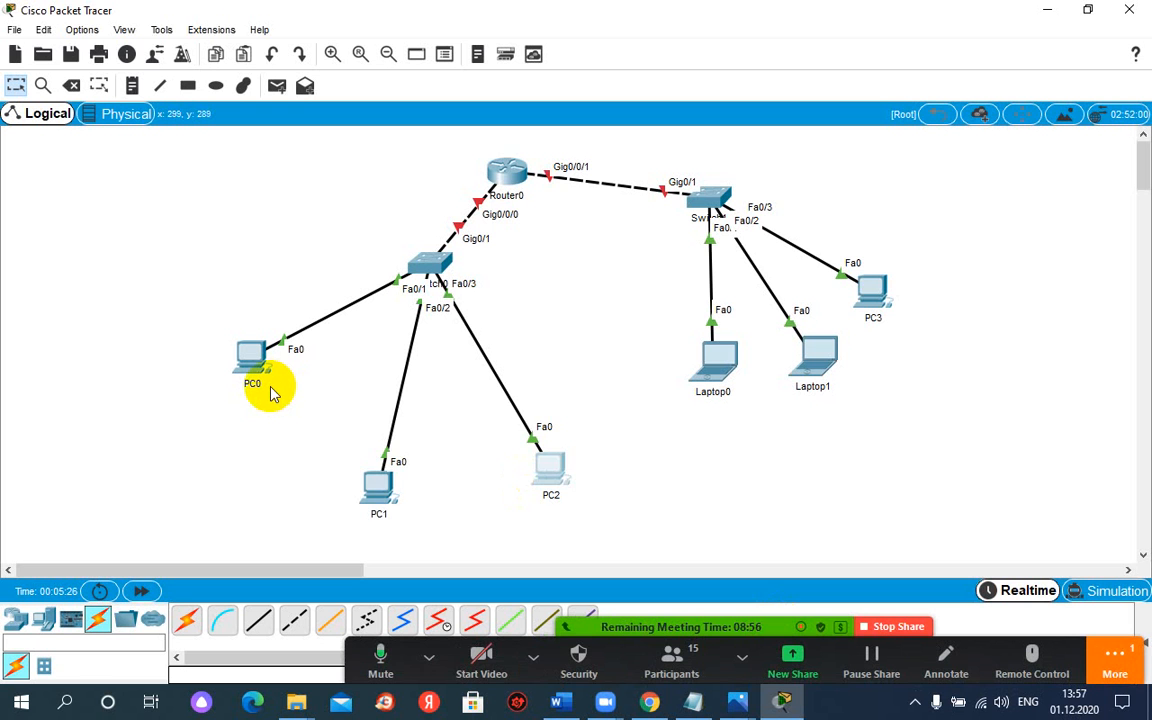
mouse_move(270, 393)
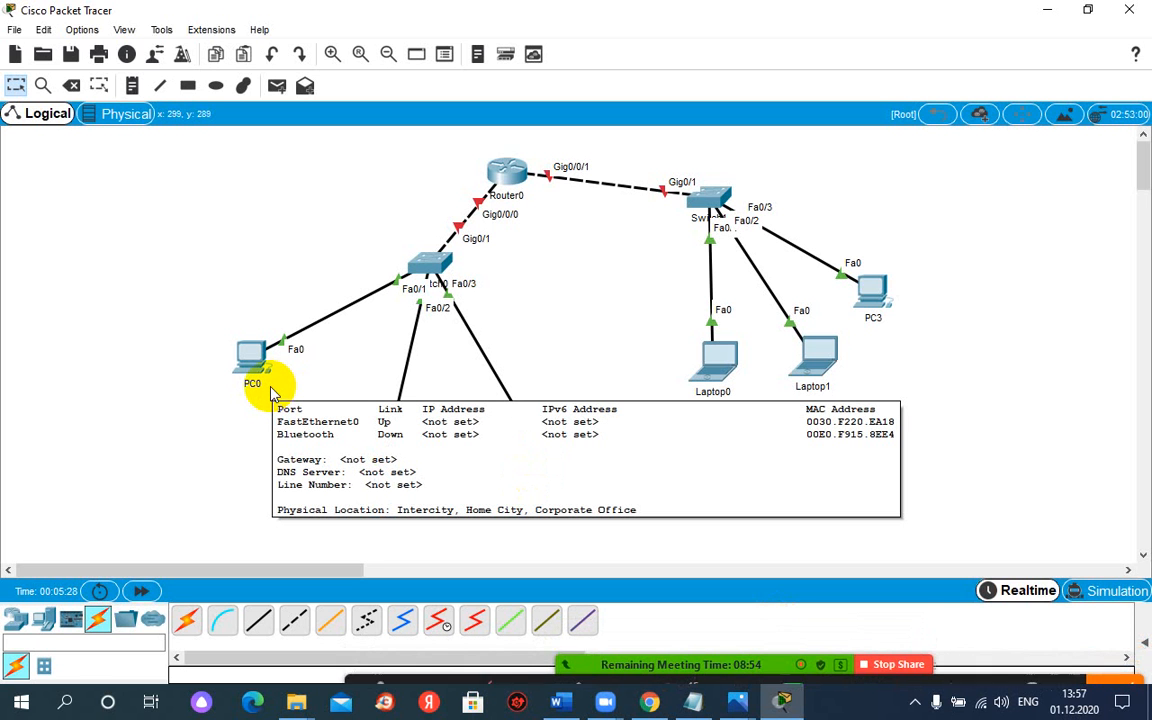